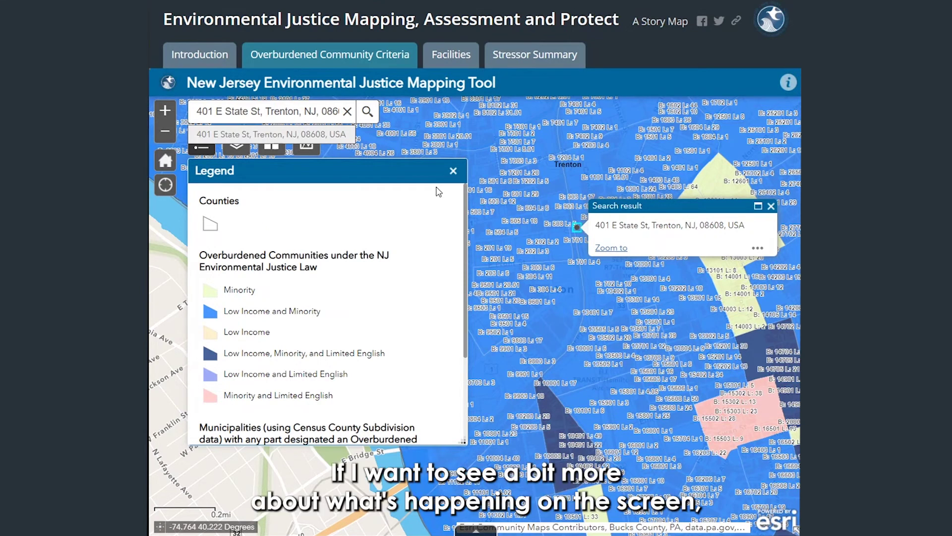
# - Toggle the map legend and leave it hidden
pyautogui.click(200, 149)
pyautogui.click(200, 149)
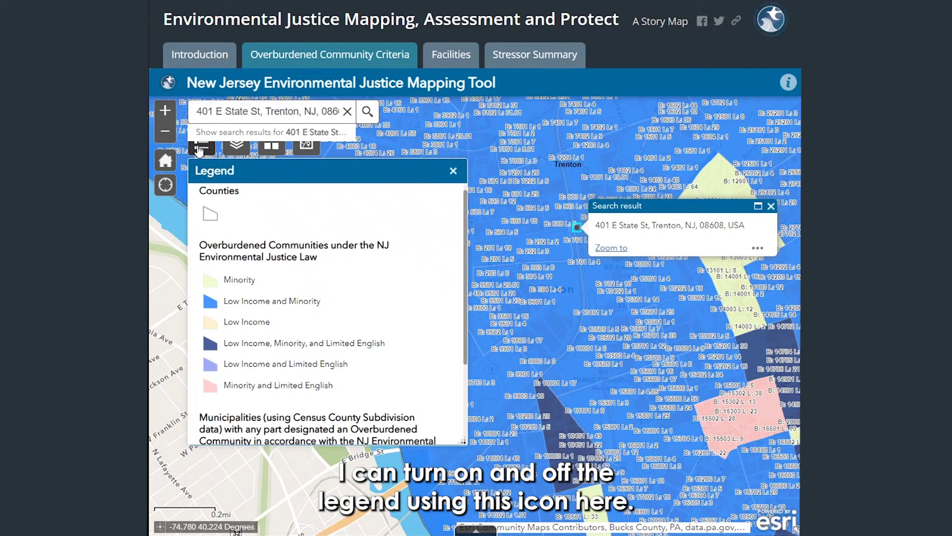
pyautogui.click(200, 149)
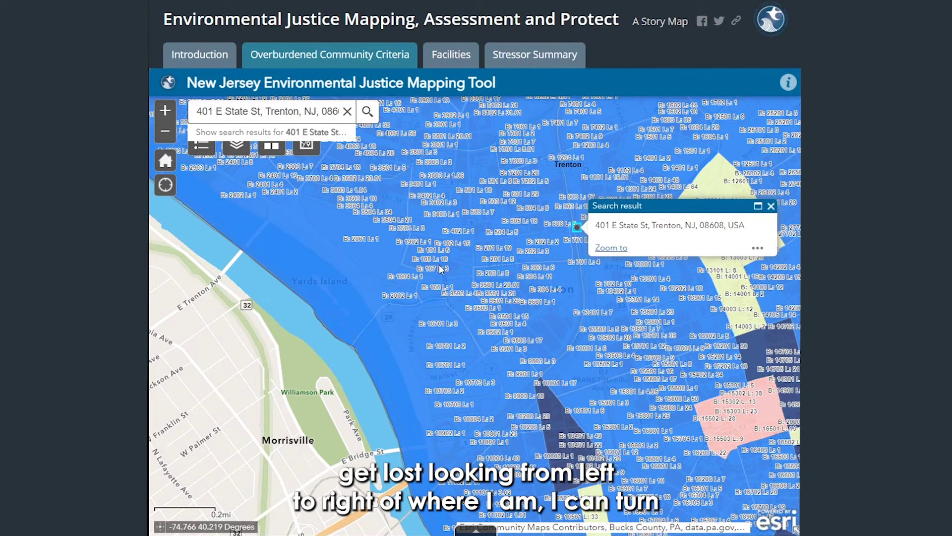
# - Turn on the Municipalities layer around the searched address, turn it off again, and close the layer list
pyautogui.scroll(-1, 439, 263)
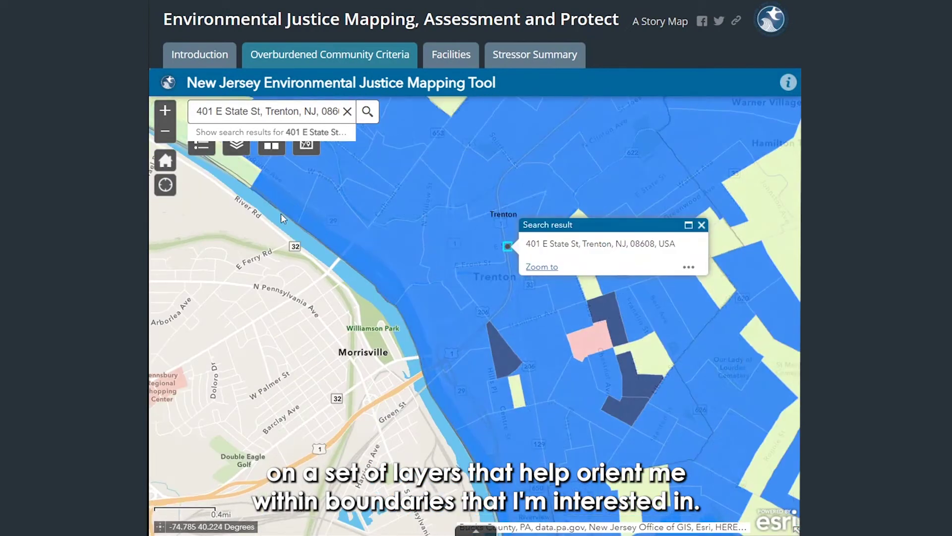
pyautogui.click(234, 149)
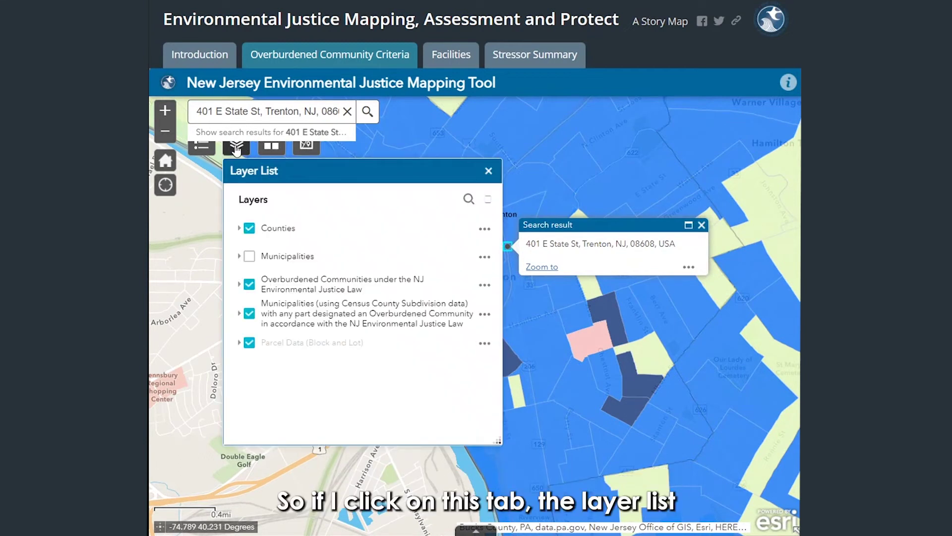
pyautogui.click(250, 256)
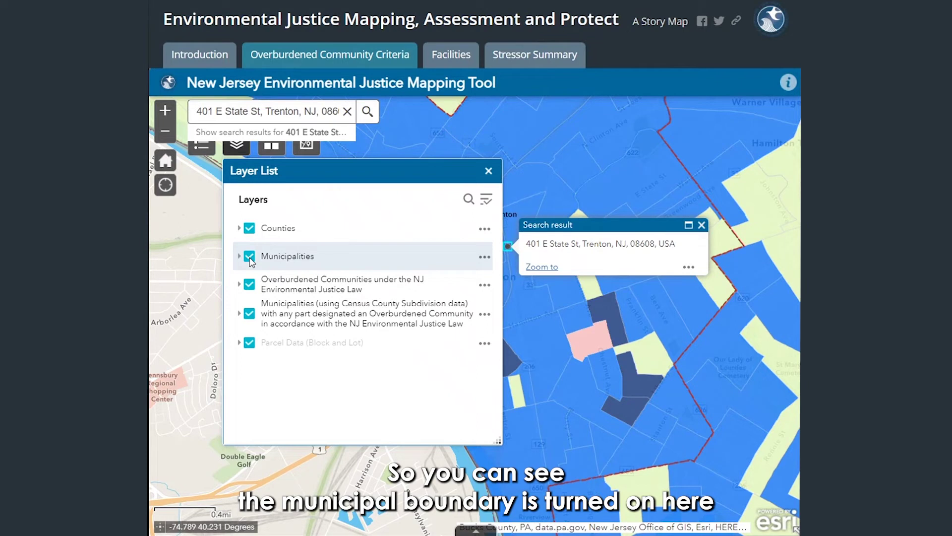
pyautogui.click(249, 257)
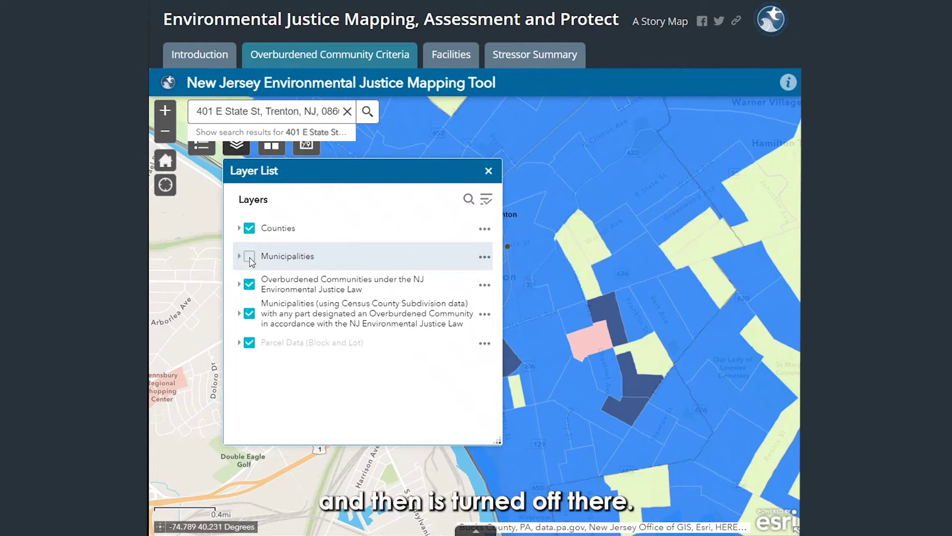
pyautogui.click(488, 171)
# - Display the municipal boundaries over the wider Trenton area and hide them again
pyautogui.scroll(-2, 546, 219)
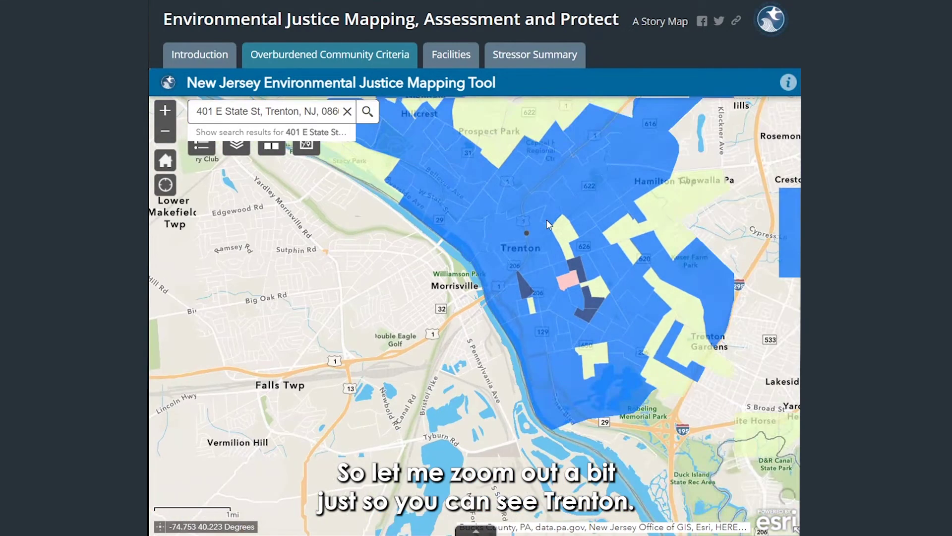
pyautogui.scroll(-1, 546, 224)
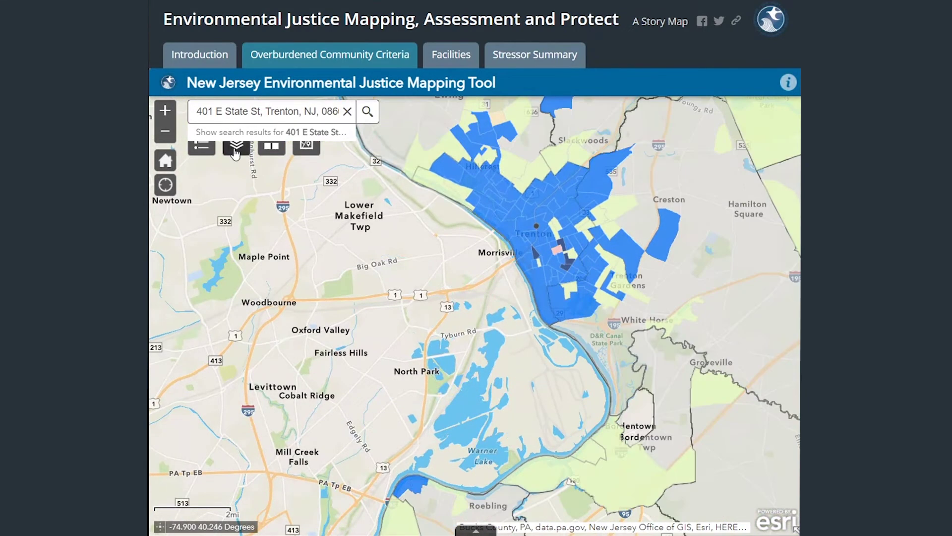
pyautogui.click(236, 148)
pyautogui.click(250, 257)
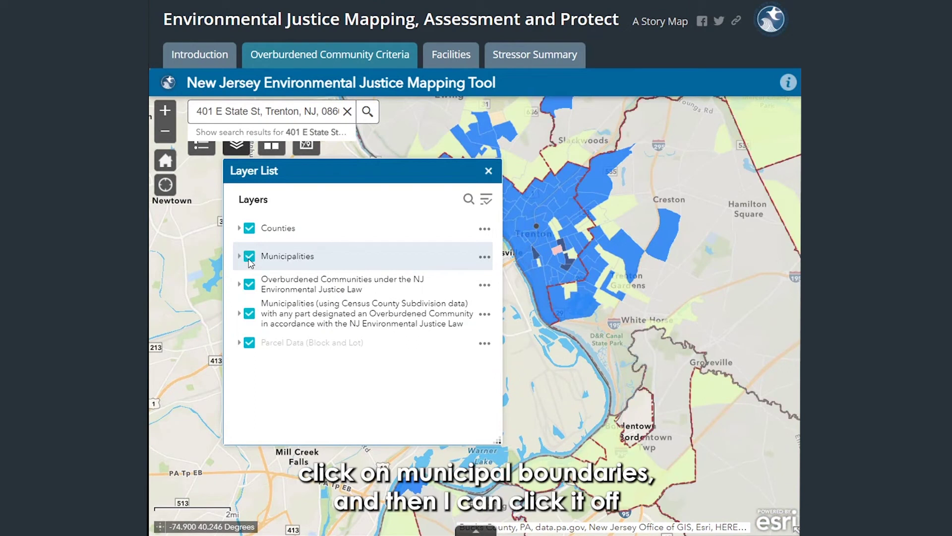
pyautogui.click(249, 256)
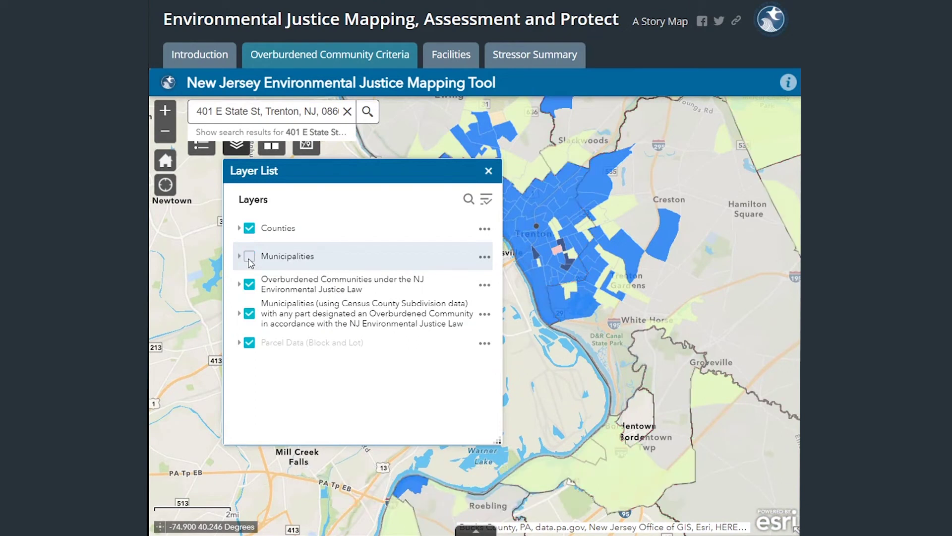
# - Hide the Overburdened Communities layer, turn on the Municipalities layer, and show Overburdened Communities again
pyautogui.click(250, 288)
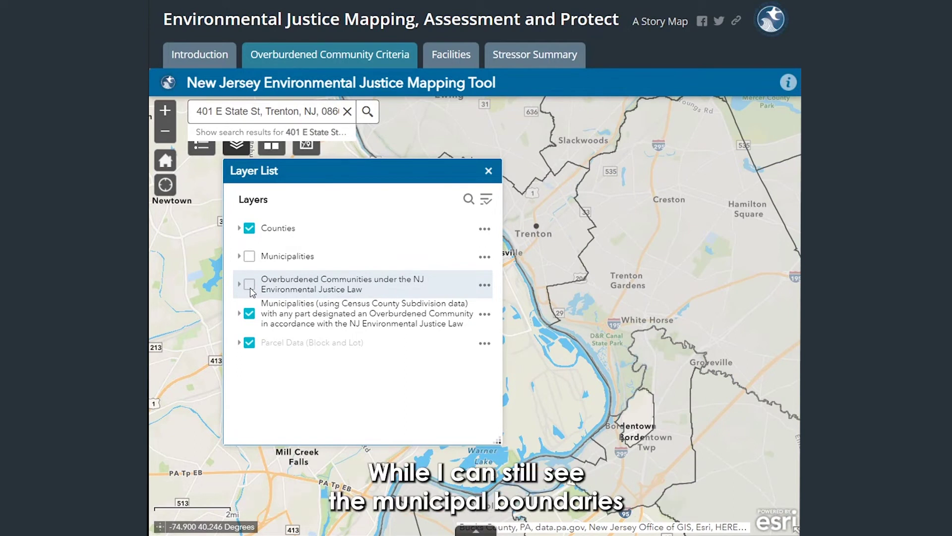
pyautogui.click(249, 256)
pyautogui.click(250, 287)
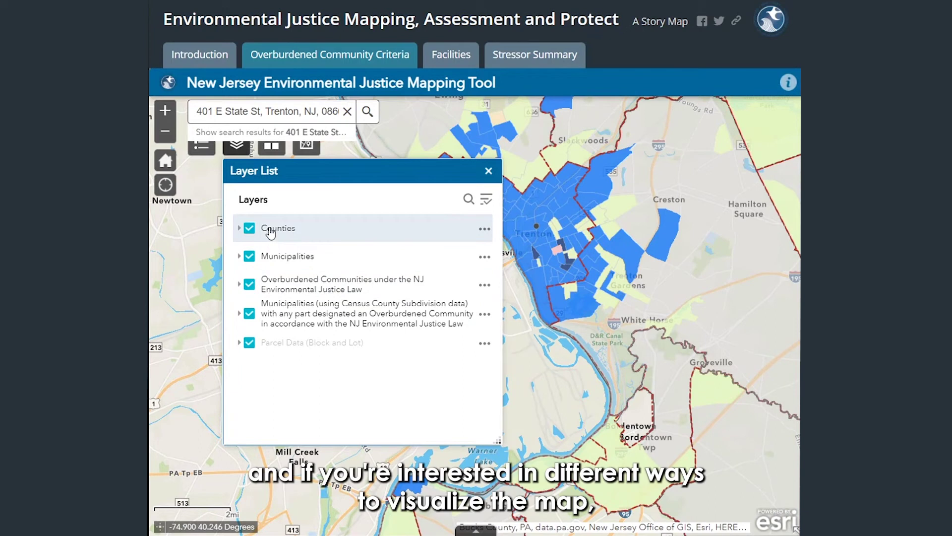
# - Switch the basemap to the navigation style, and after that to Community Map
pyautogui.click(271, 148)
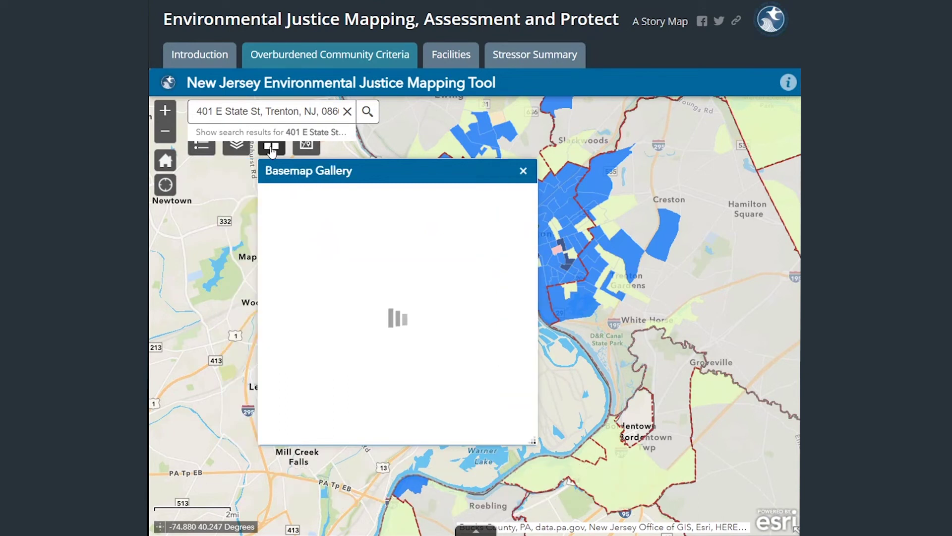
pyautogui.scroll(-10, 366, 296)
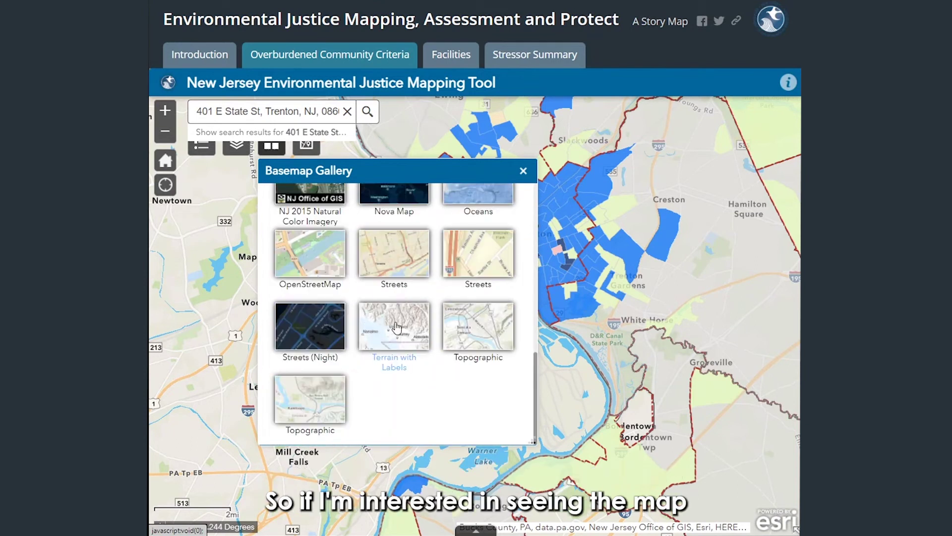
pyautogui.scroll(3, 392, 327)
pyautogui.click(306, 271)
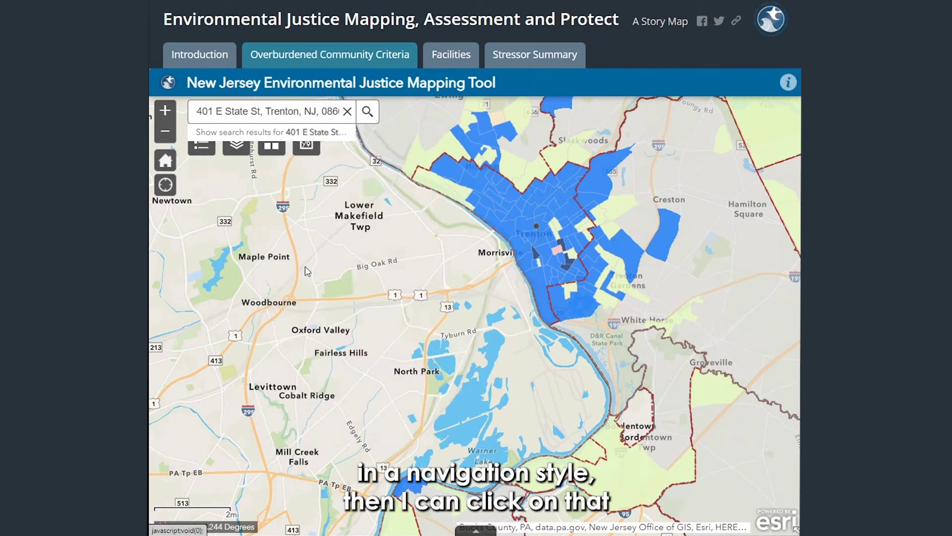
pyautogui.click(272, 147)
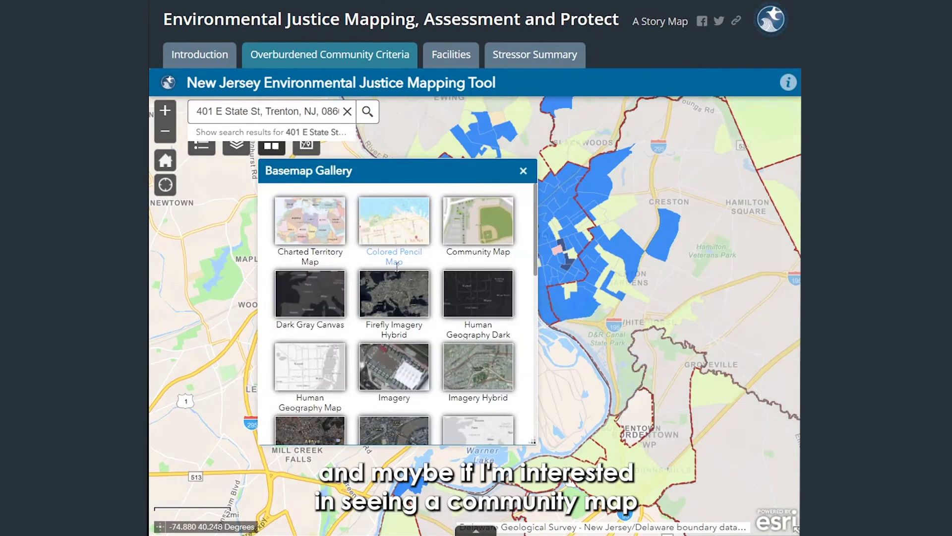
pyautogui.click(476, 230)
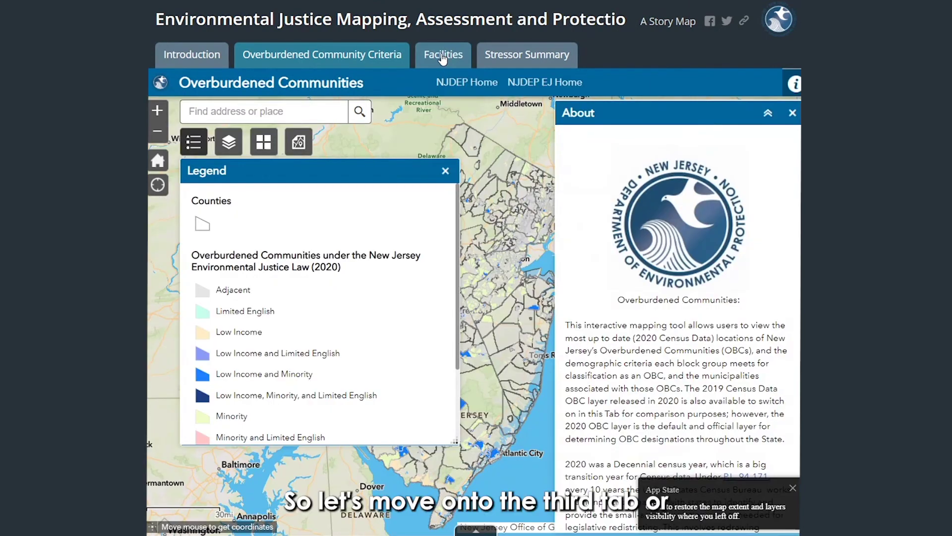
# - Go to the Facilities map of the story map and dismiss its introductory notice
pyautogui.click(443, 56)
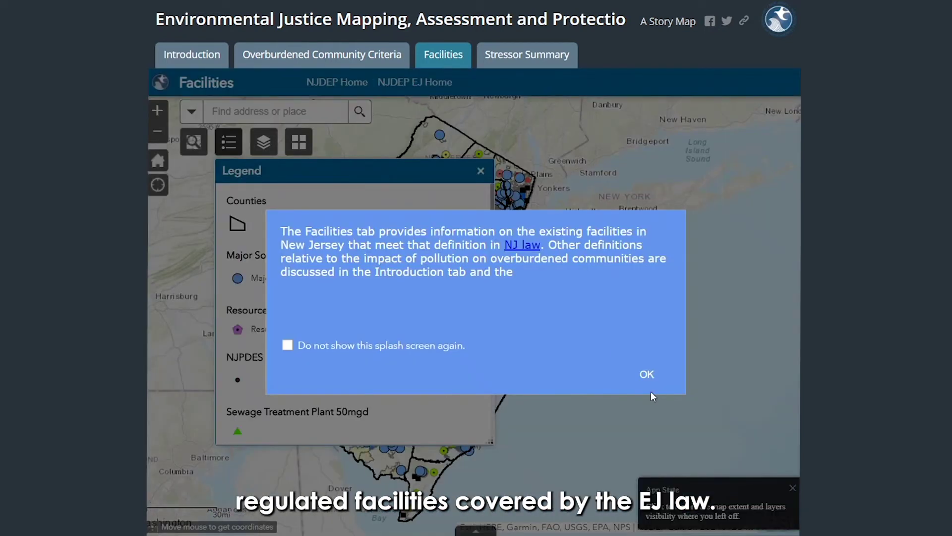
pyautogui.click(647, 375)
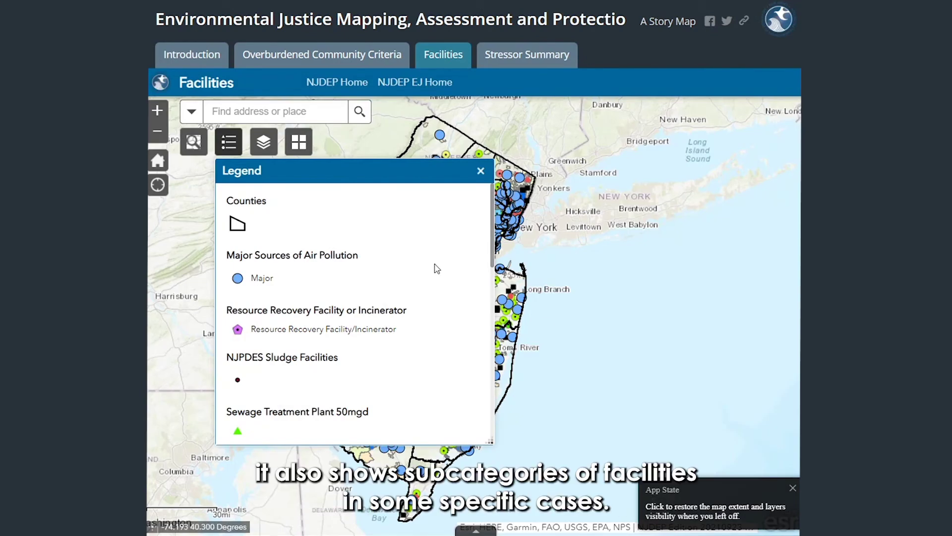
# - Examine the facility types, subcategories, symbols and overburdened community categories in the Facilities legend, and close the legend
pyautogui.scroll(-3, 433, 268)
pyautogui.scroll(-2, 431, 268)
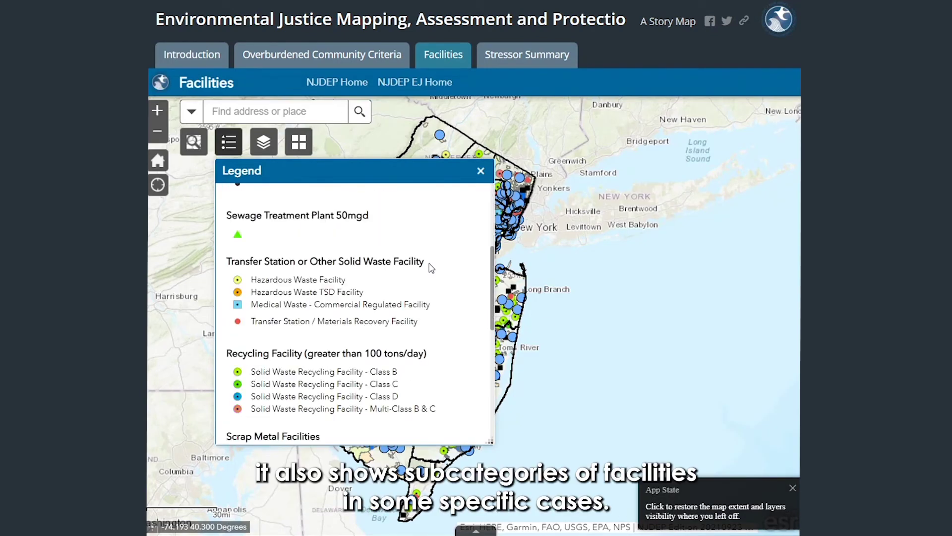
pyautogui.scroll(-1, 430, 264)
pyautogui.scroll(1, 430, 264)
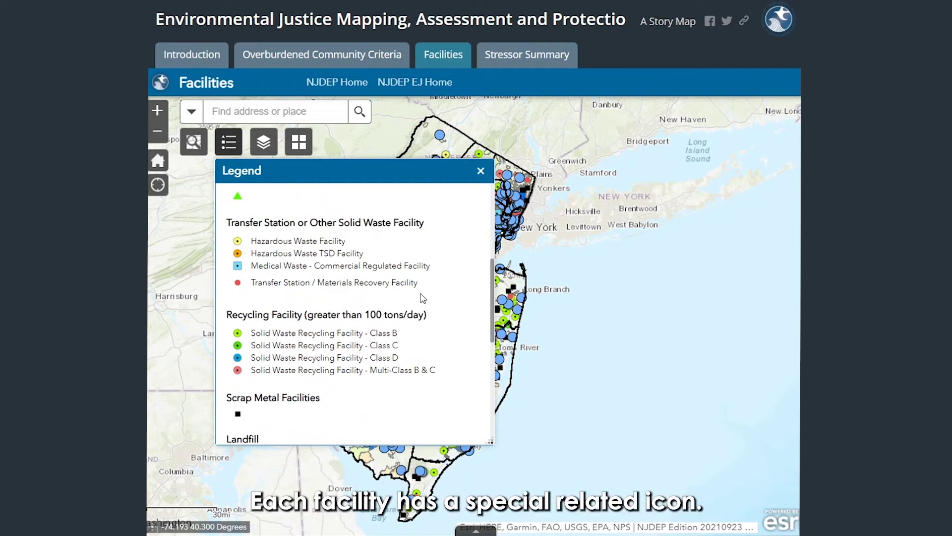
pyautogui.scroll(-1, 422, 298)
pyautogui.scroll(-1, 422, 298)
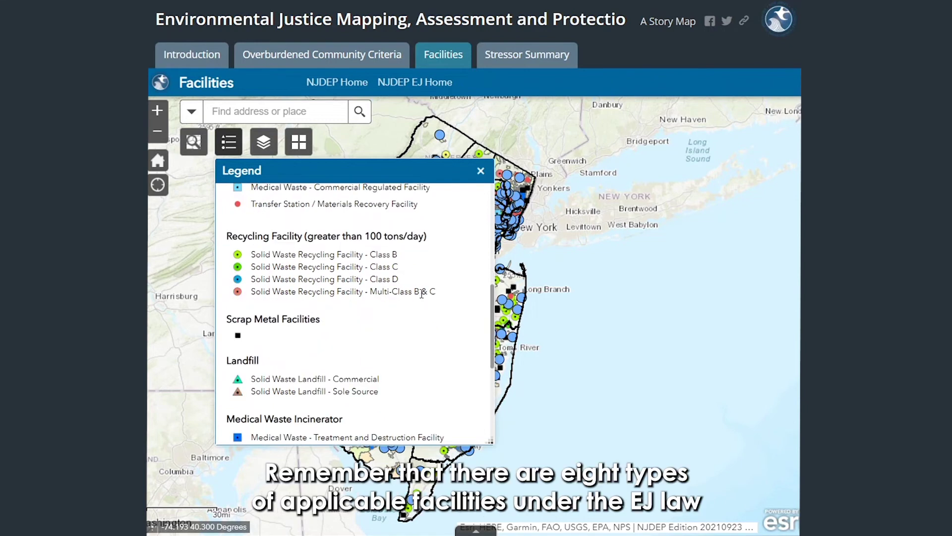
pyautogui.scroll(-1, 423, 298)
pyautogui.scroll(-1, 423, 298)
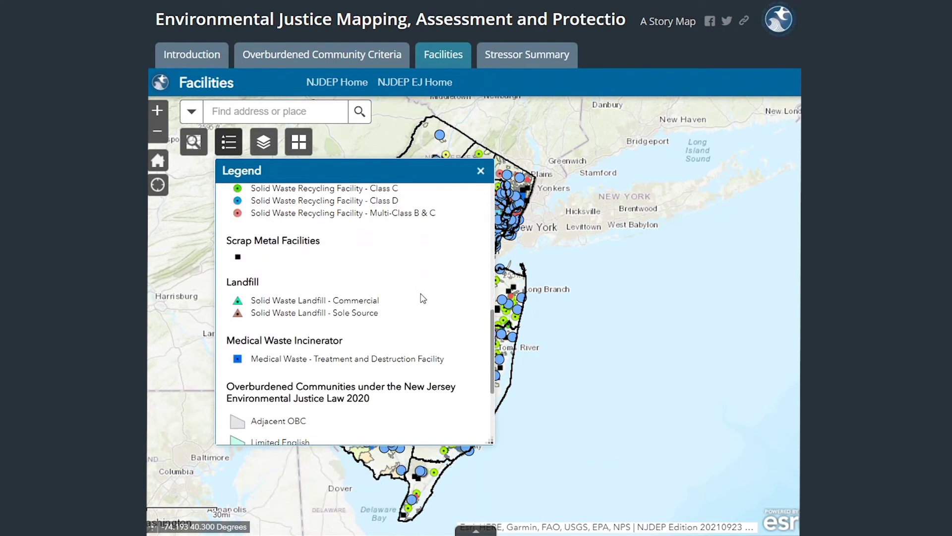
pyautogui.scroll(-1, 422, 298)
pyautogui.scroll(-3, 423, 298)
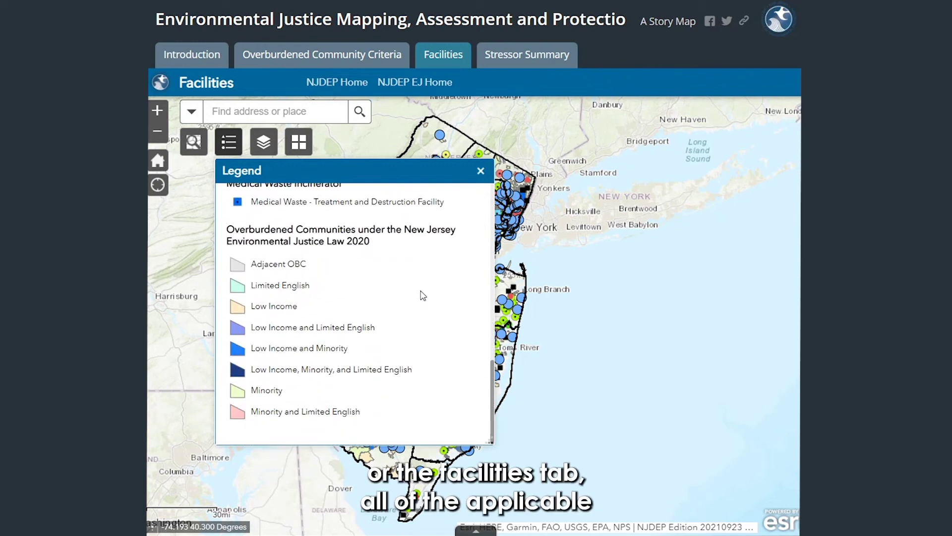
pyautogui.click(480, 172)
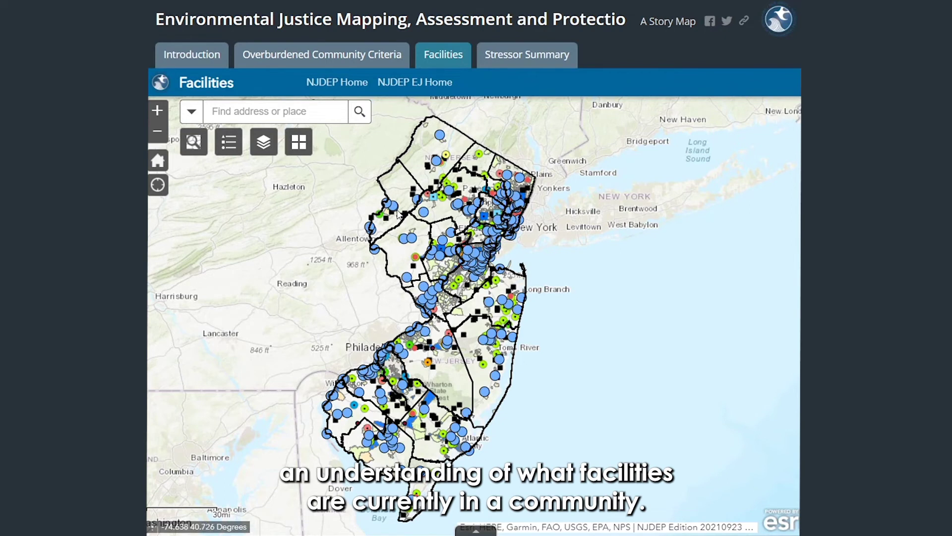
# - Hide the Major Sources of Air Pollution, Resource Recovery Facility or Incinerator, NJPDES Sludge Facilities, Sewage Treatment Plant and Transfer Station layers
pyautogui.click(266, 151)
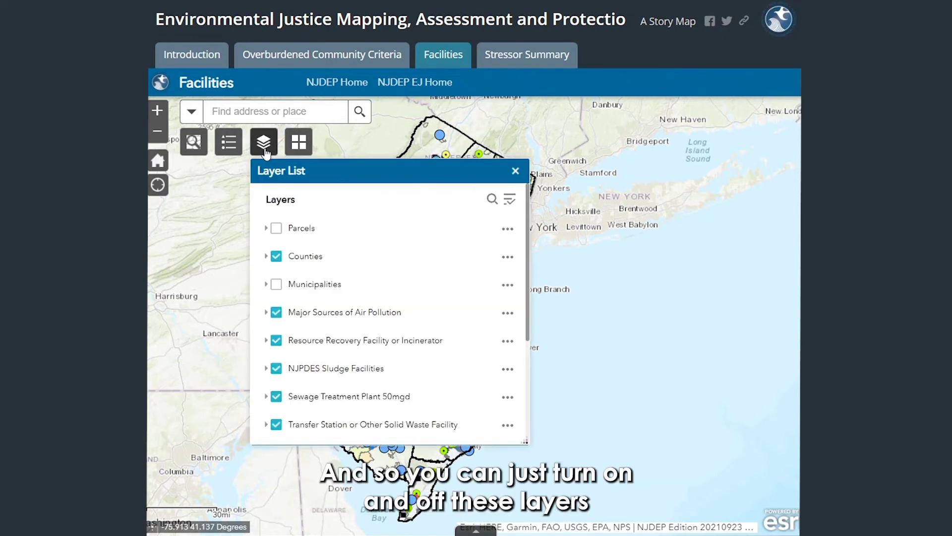
pyautogui.scroll(-1, 305, 275)
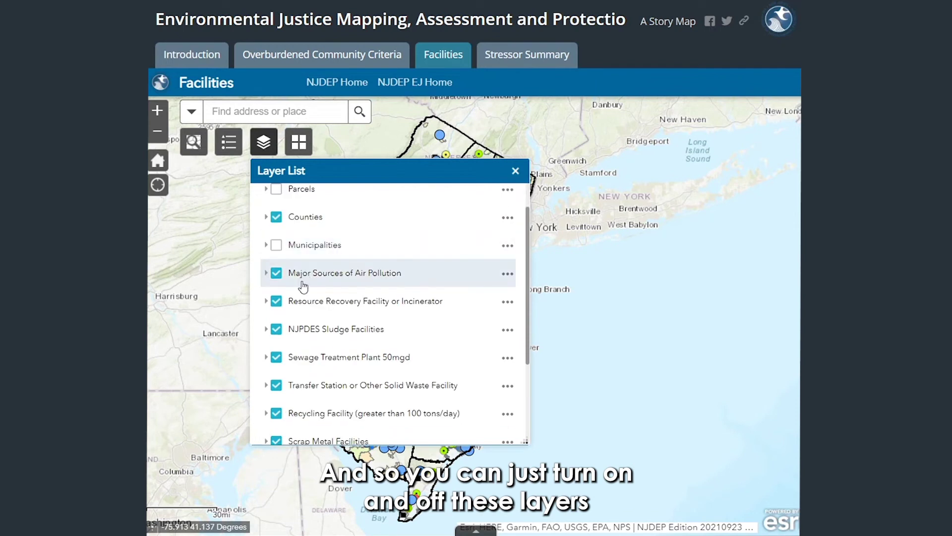
pyautogui.click(278, 275)
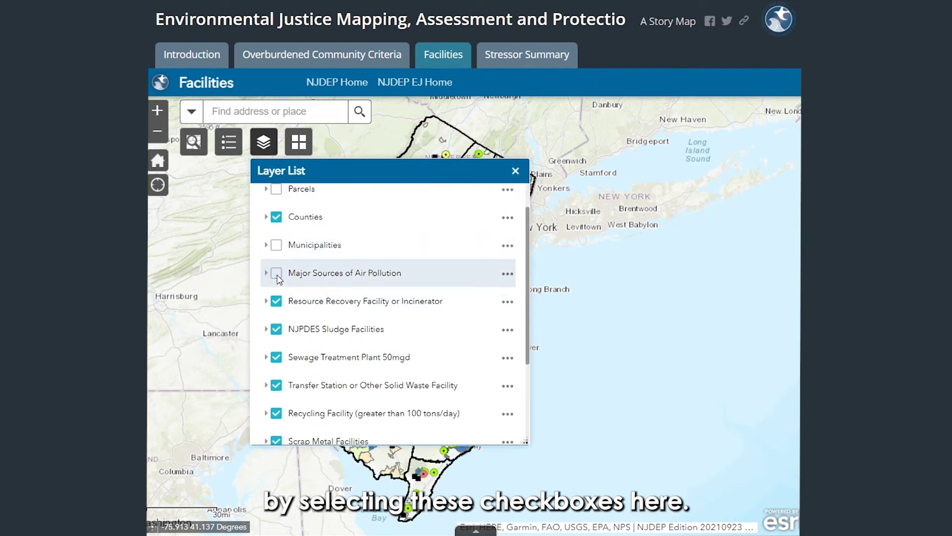
pyautogui.click(277, 303)
pyautogui.click(276, 326)
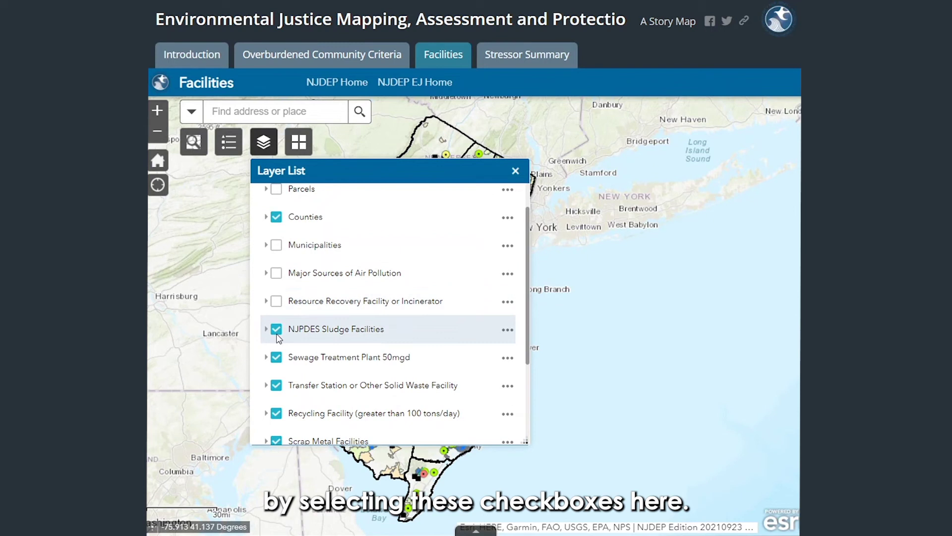
pyautogui.click(276, 376)
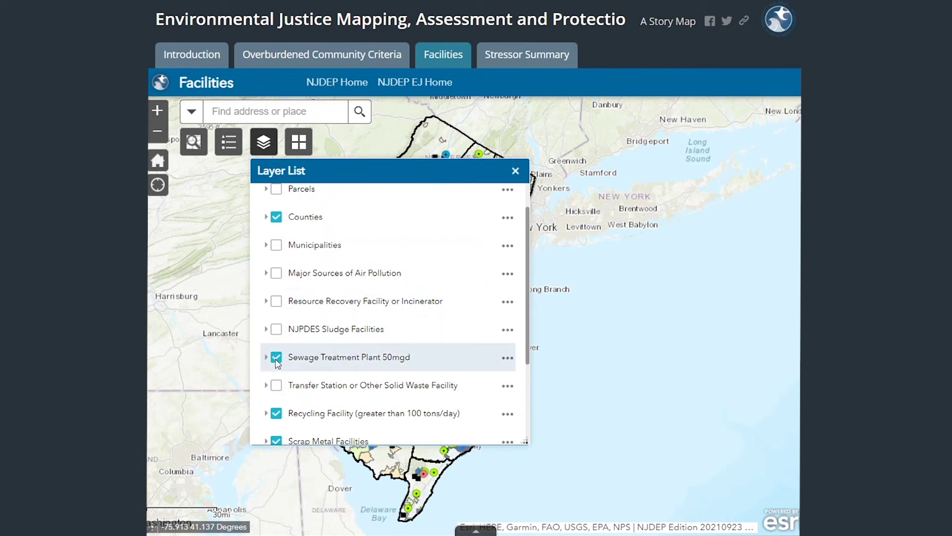
pyautogui.click(276, 357)
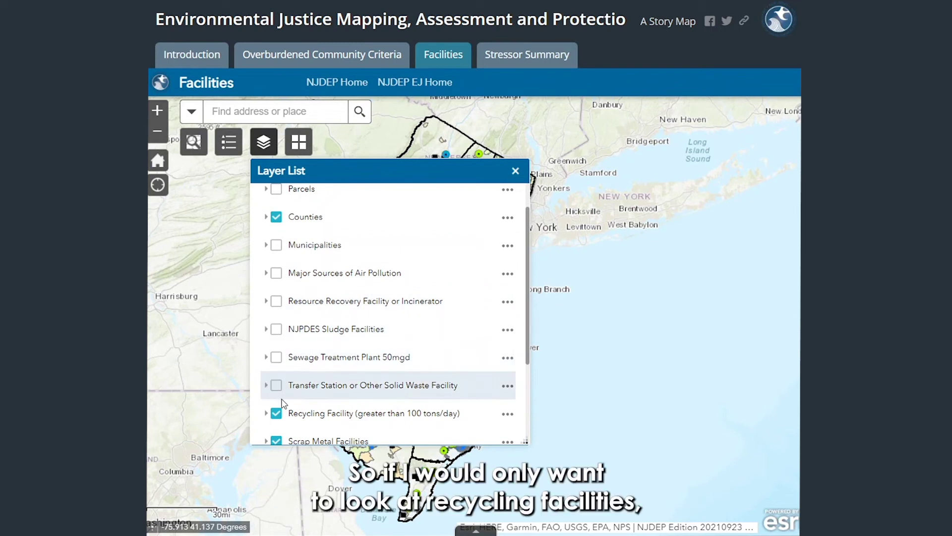
# - Hide the Scrap Metal Facilities, Landfill, Medical Waste Incinerator and 2020 Overburdened Communities layers, and close the layer list
pyautogui.scroll(-3, 277, 392)
pyautogui.click(277, 323)
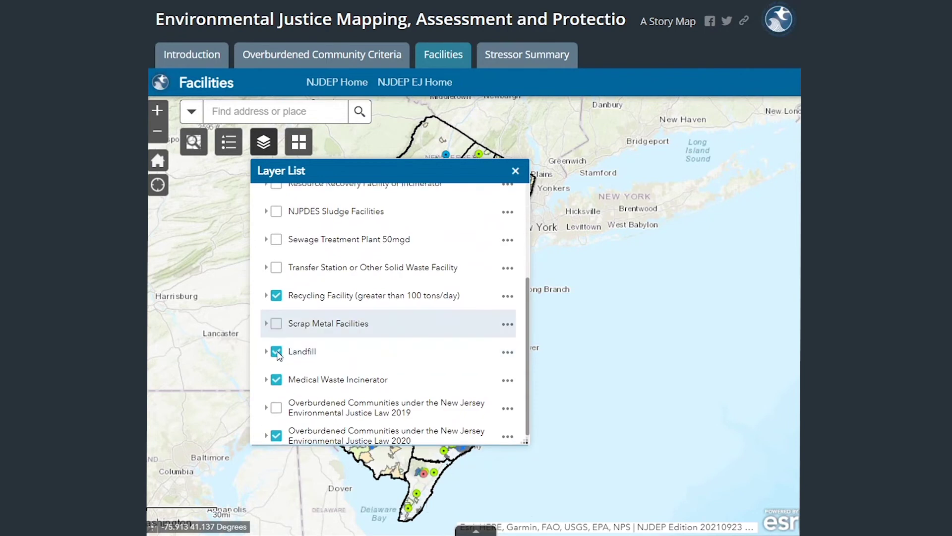
pyautogui.click(276, 351)
pyautogui.click(276, 380)
pyautogui.click(276, 407)
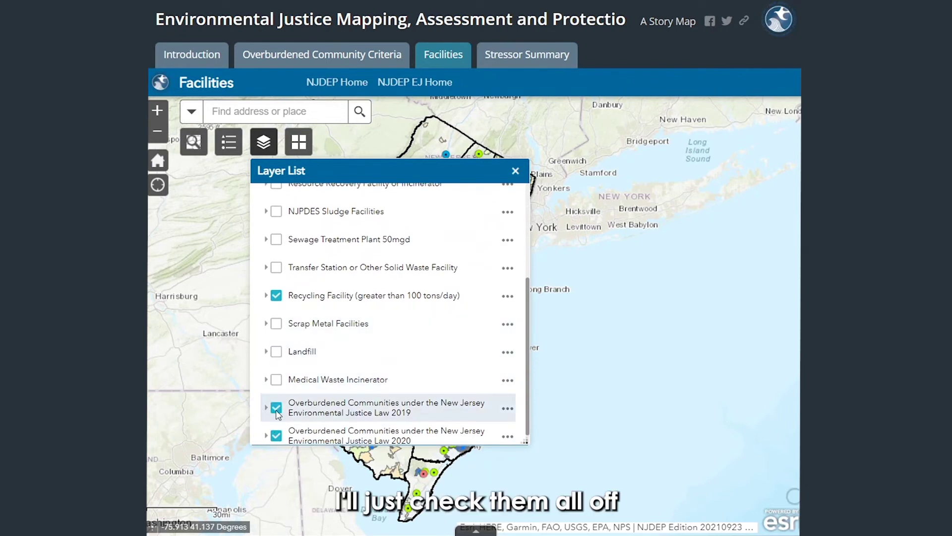
pyautogui.click(276, 408)
pyautogui.click(276, 436)
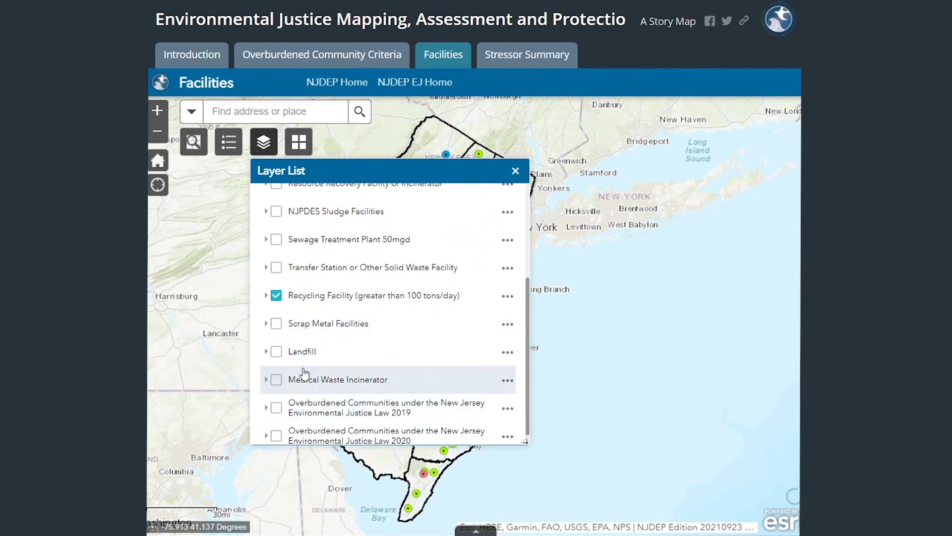
pyautogui.click(515, 171)
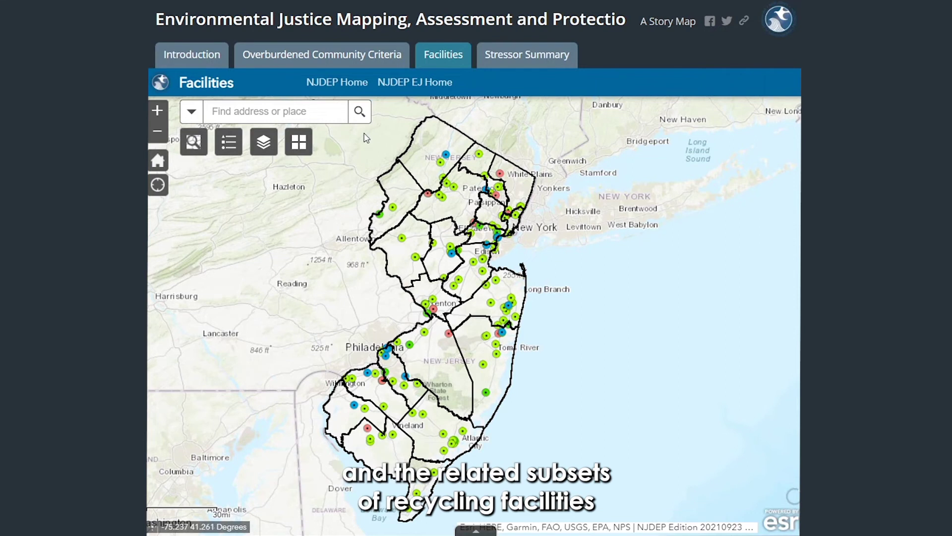
# - Show the Resource Recovery Facility or Incinerator, Major Sources of Air Pollution, NJPDES Sludge Facilities and Municipalities layers on the Facilities map
pyautogui.click(193, 141)
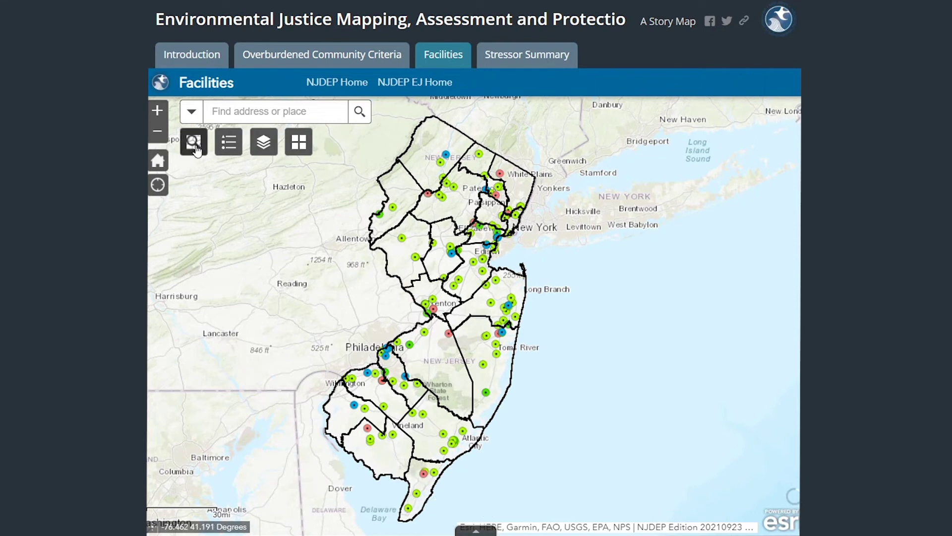
pyautogui.click(263, 142)
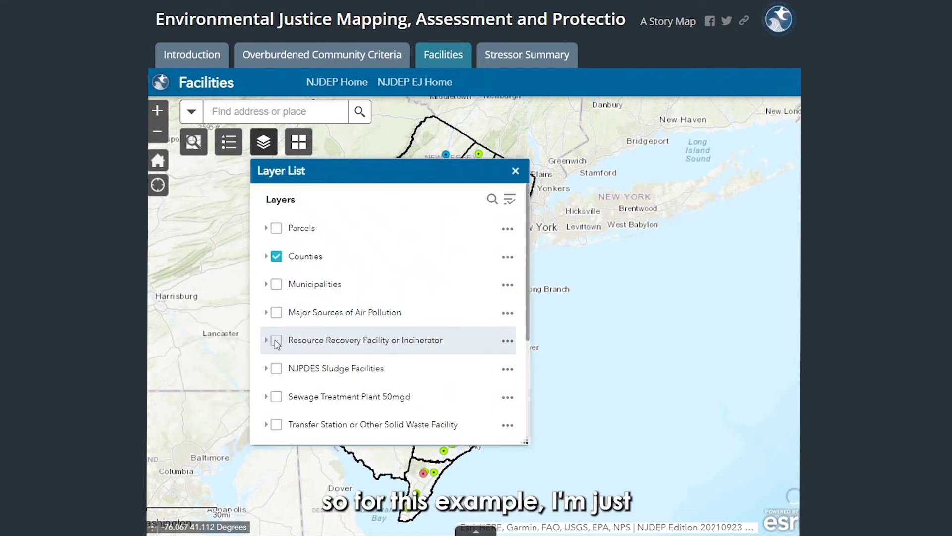
pyautogui.click(276, 340)
pyautogui.click(276, 312)
pyautogui.click(277, 368)
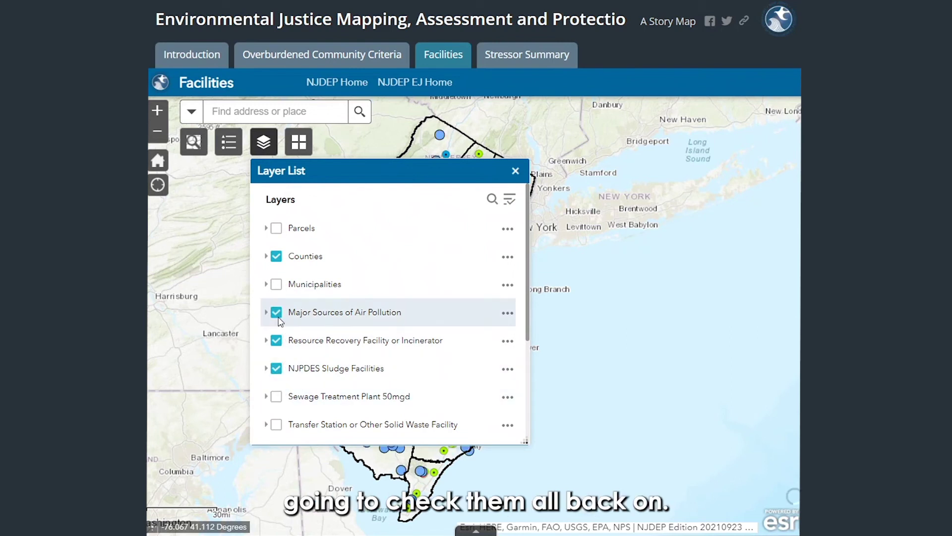
pyautogui.click(276, 284)
# - Show the Sewage Treatment Plant 50mgd, Transfer Station or Other Solid Waste Facility, Scrap Metal Facilities, Landfill and Medical Waste Incinerator layers
pyautogui.scroll(-1, 287, 372)
pyautogui.click(276, 358)
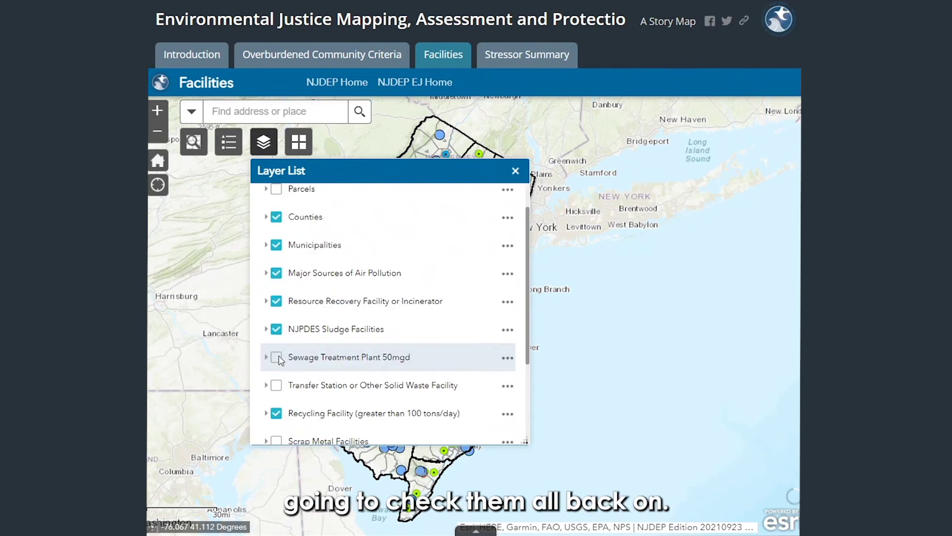
pyautogui.click(276, 385)
pyautogui.scroll(-1, 277, 389)
pyautogui.click(277, 402)
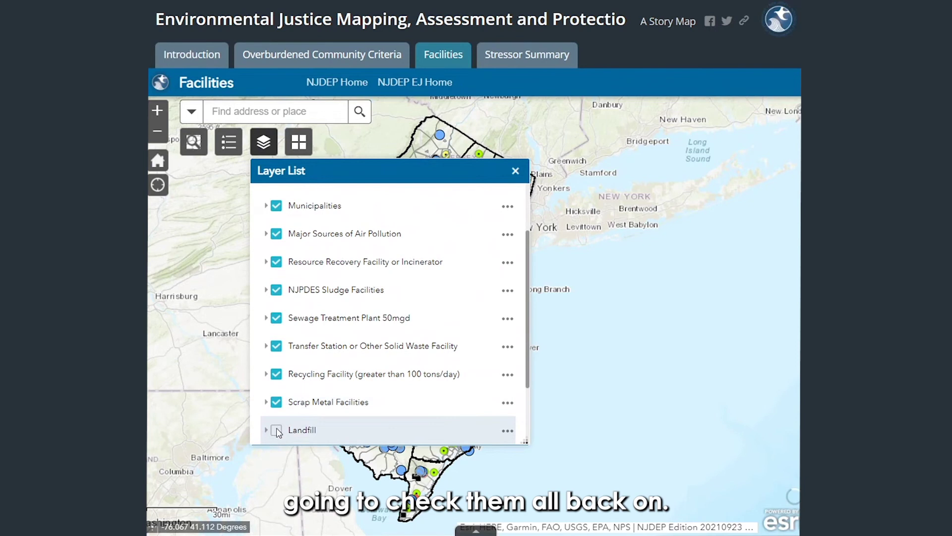
pyautogui.click(277, 430)
pyautogui.scroll(-2, 276, 397)
pyautogui.click(276, 364)
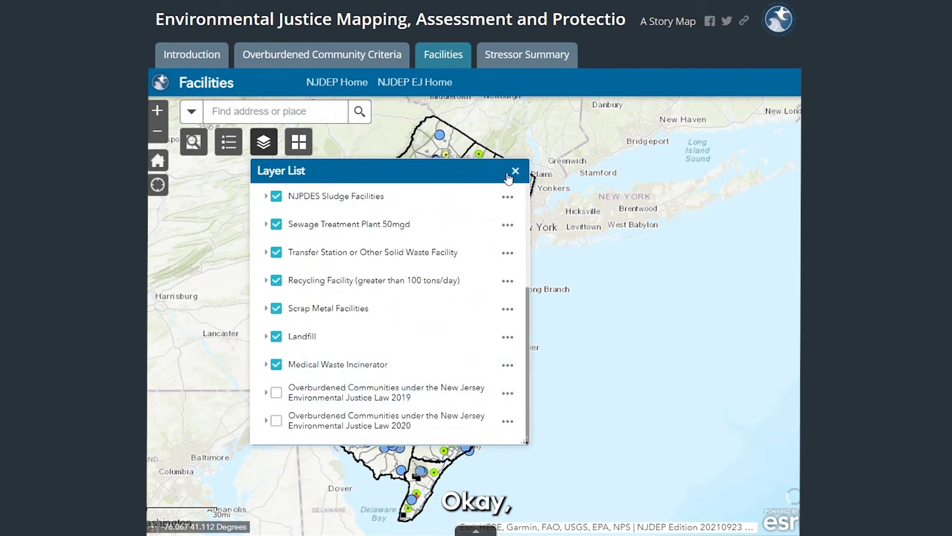
# - Locate the DEP main office building's street address in Trenton, NJ on the Facilities map and close the layer list
pyautogui.click(306, 113)
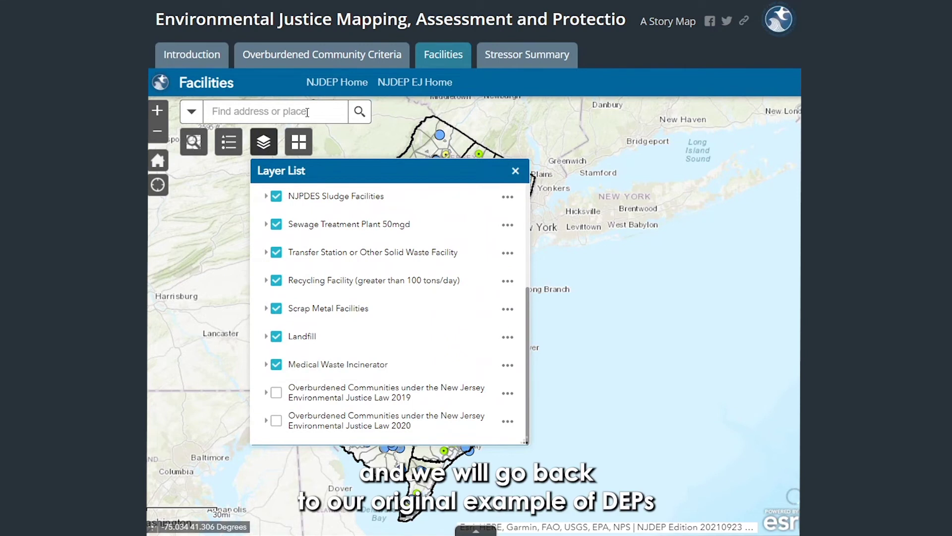
pyautogui.write('40')
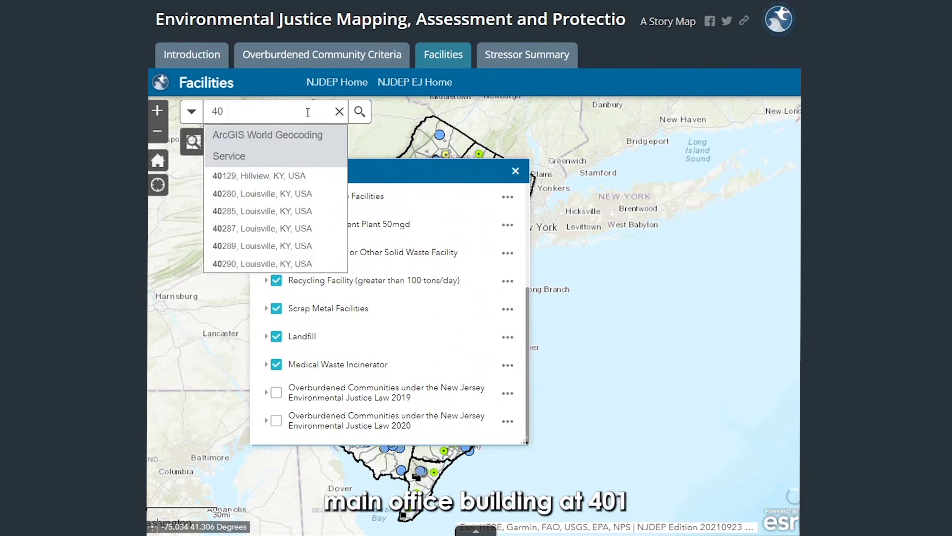
pyautogui.write('1 esa')
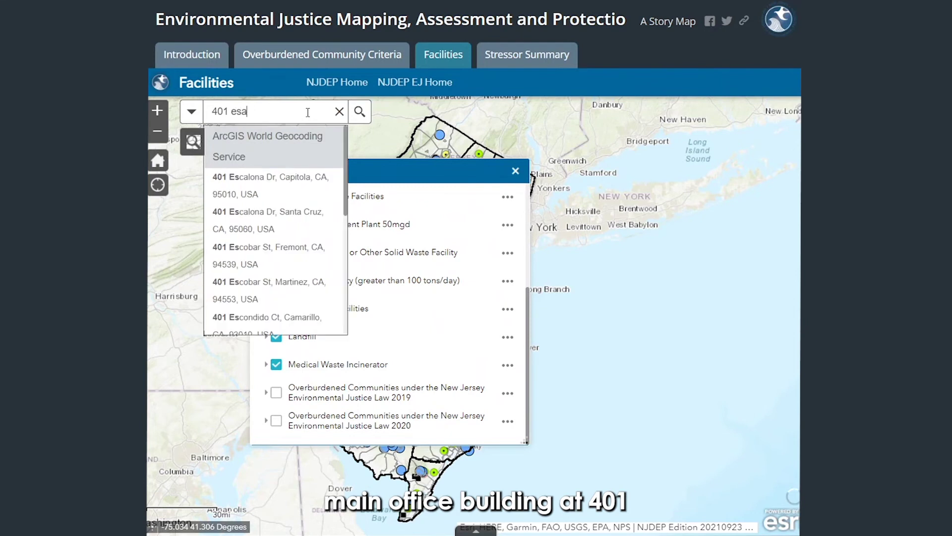
pyautogui.press('BackSpace')
pyautogui.press('BackSpace')
pyautogui.write('ast st')
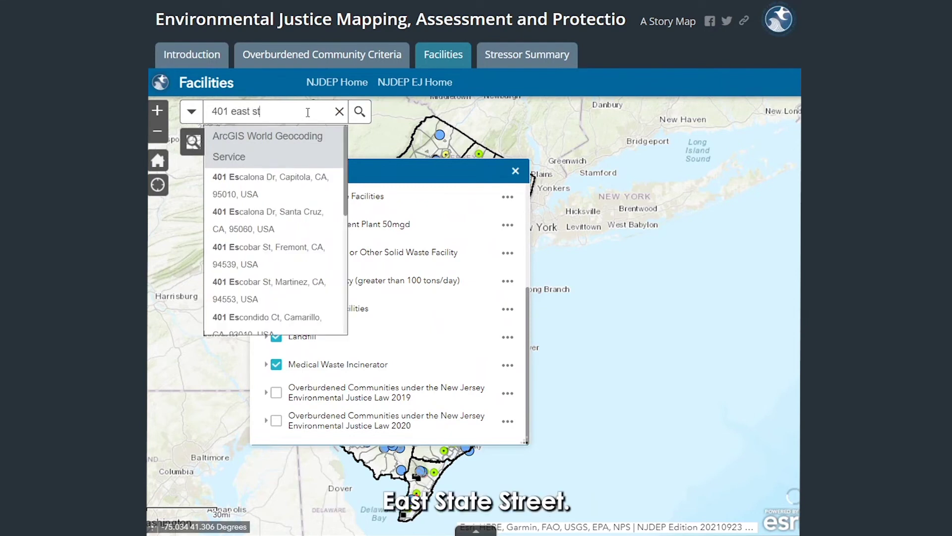
pyautogui.write('ate stree')
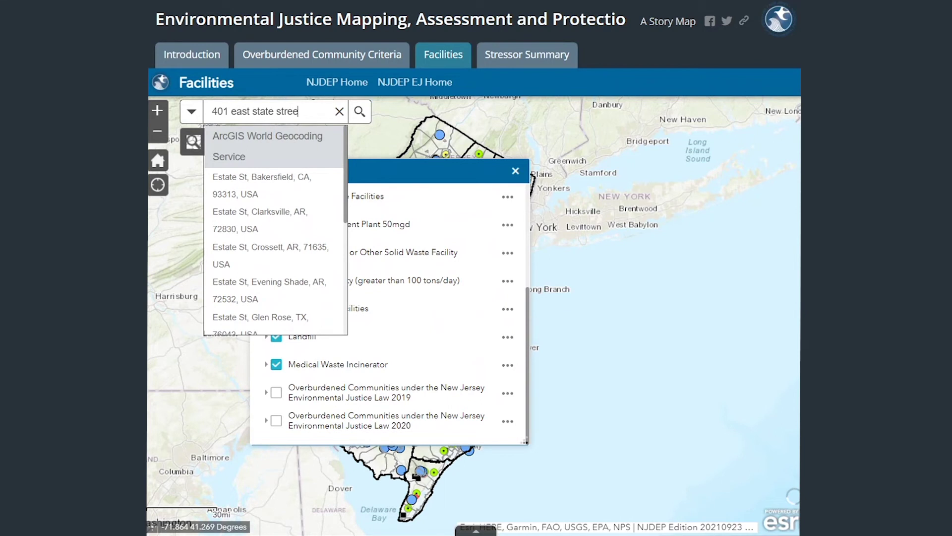
pyautogui.write('t tren')
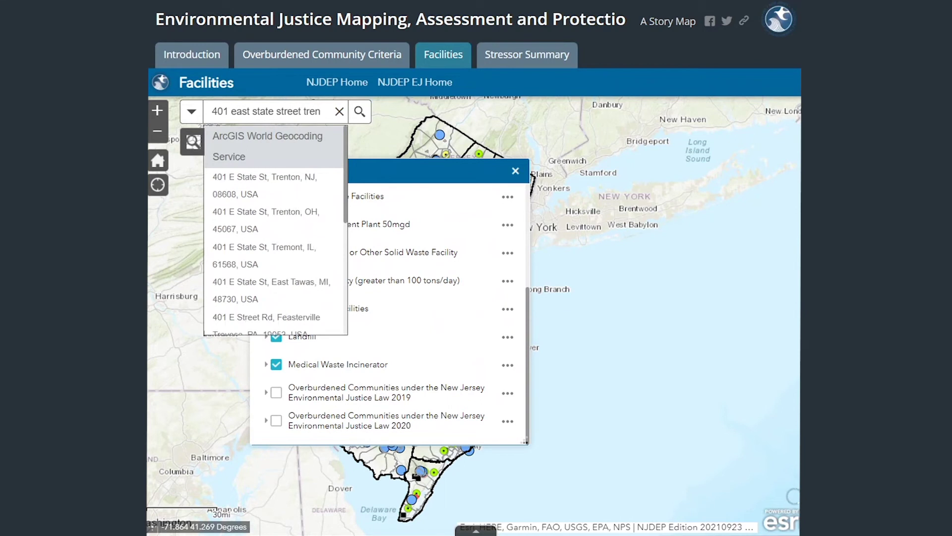
pyautogui.click(266, 180)
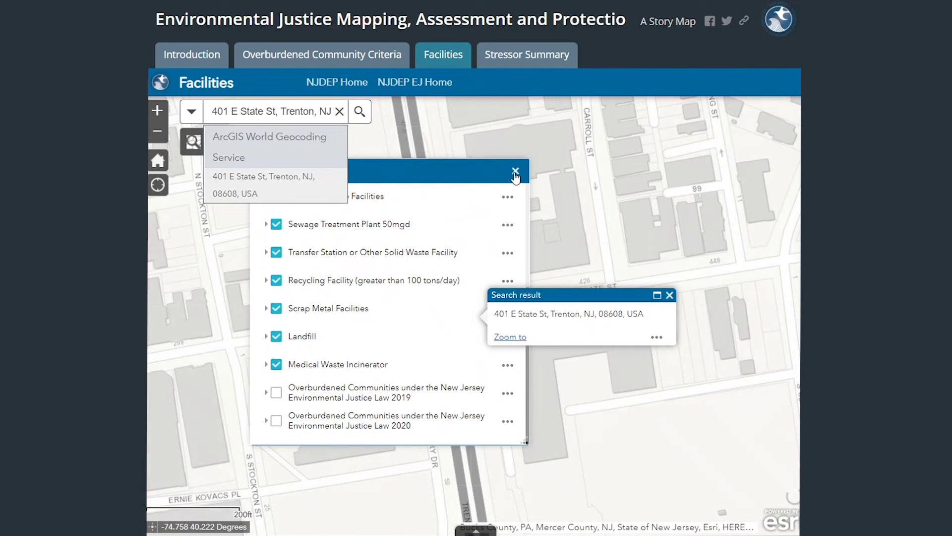
pyautogui.click(515, 172)
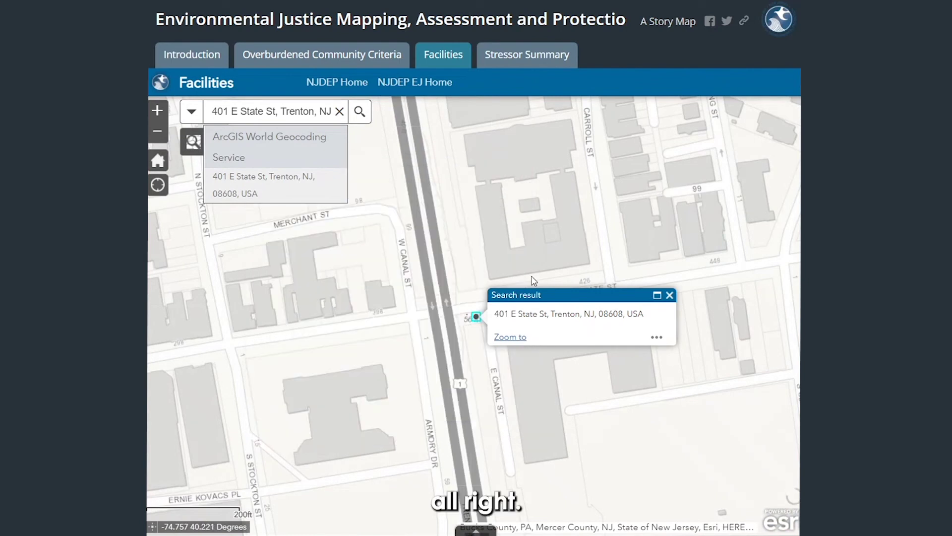
pyautogui.scroll(-2, 534, 255)
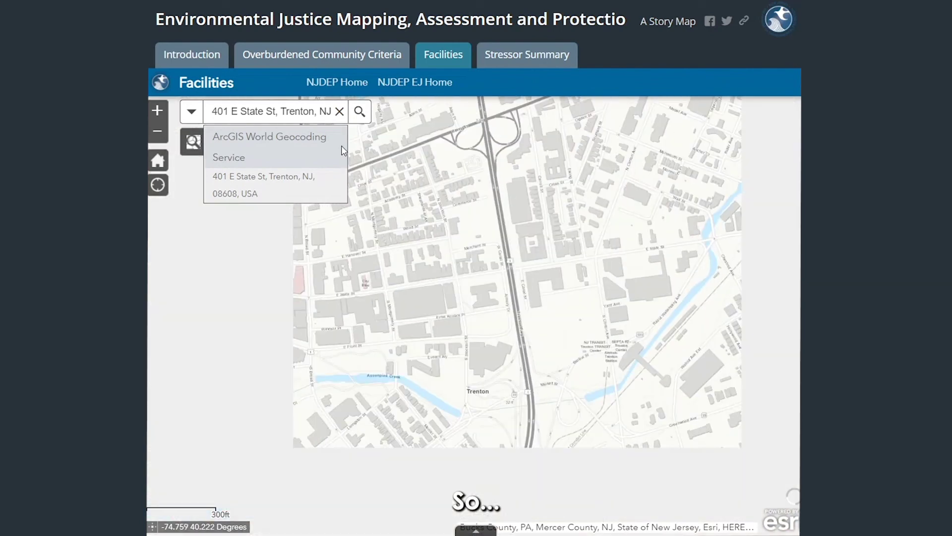
pyautogui.click(268, 188)
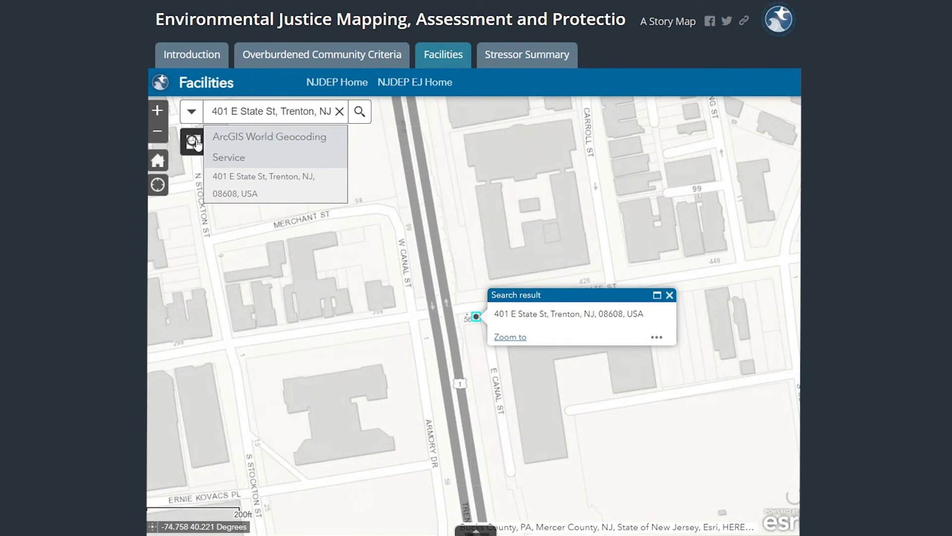
# - Show the Overburdened Communities under the New Jersey Environmental Justice Law 2020 layer and close the layer list
pyautogui.click(194, 142)
pyautogui.click(263, 146)
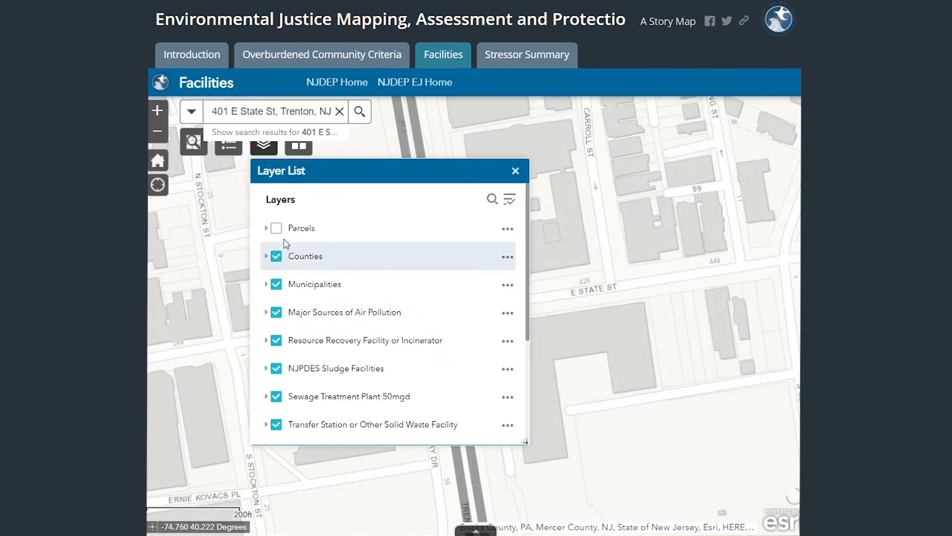
pyautogui.click(276, 228)
pyautogui.click(276, 229)
pyautogui.scroll(-1, 339, 318)
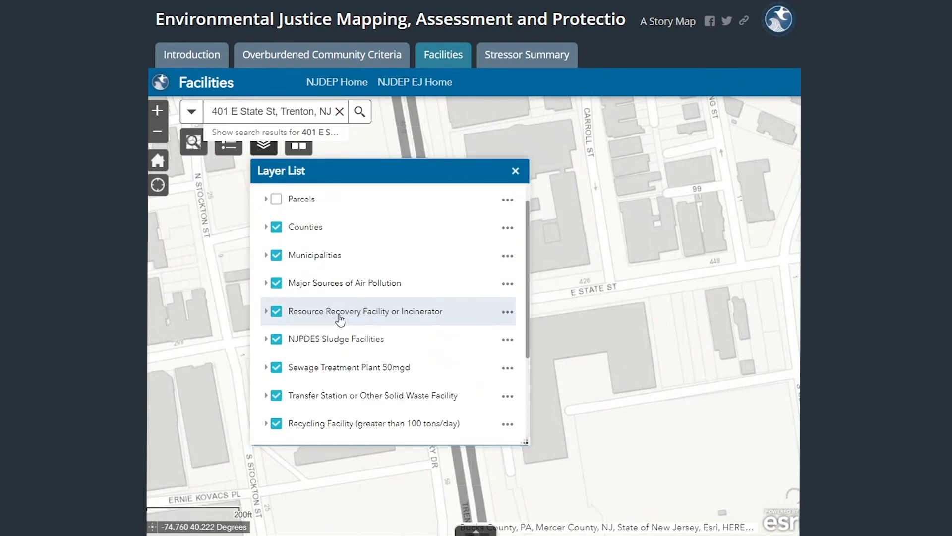
pyautogui.scroll(-3, 339, 318)
pyautogui.click(276, 420)
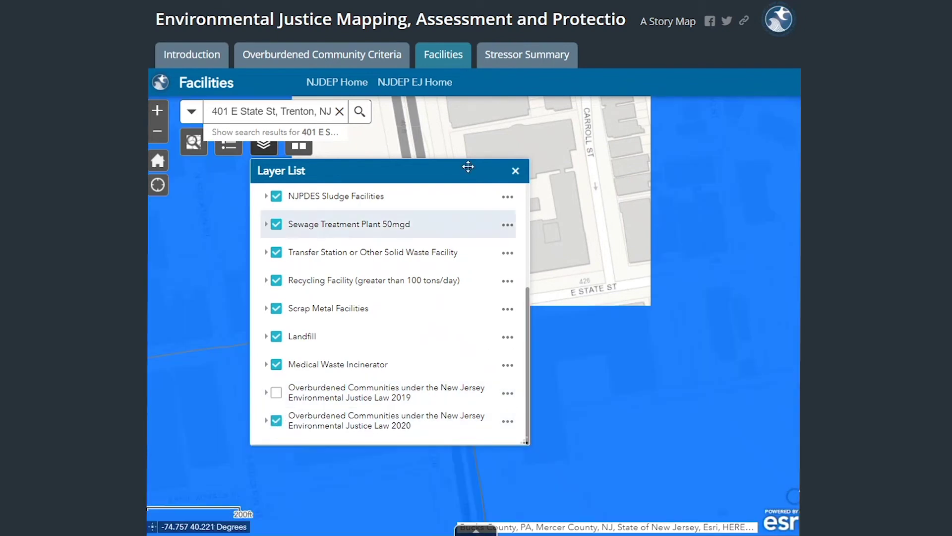
pyautogui.scroll(-2, 621, 205)
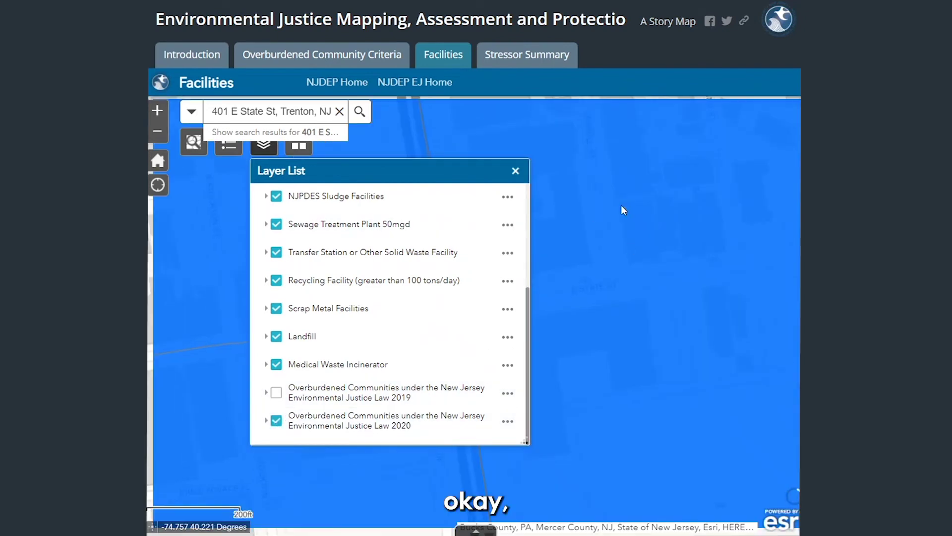
pyautogui.click(516, 171)
# - Inspect the facilities around the searched address, viewing the details of the major air pollution source to its southwest
pyautogui.scroll(-1, 429, 377)
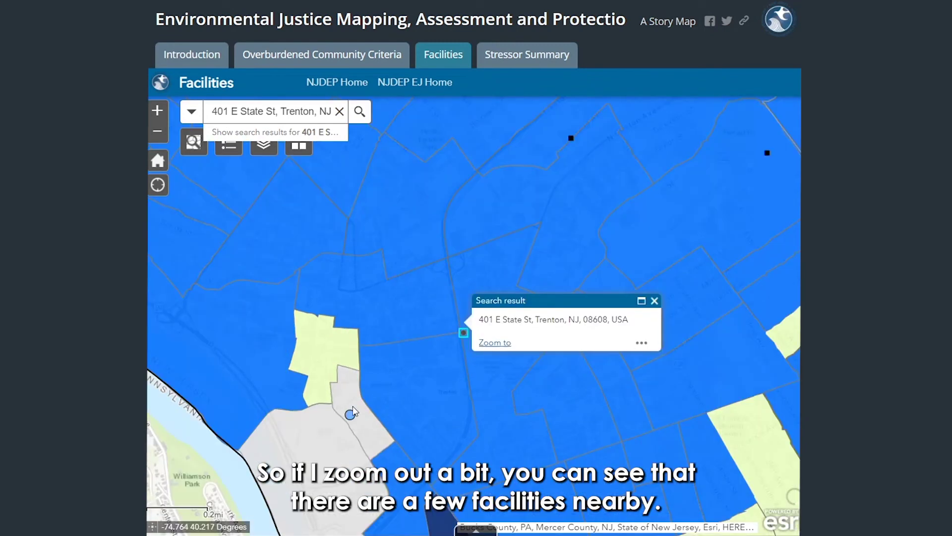
pyautogui.click(350, 416)
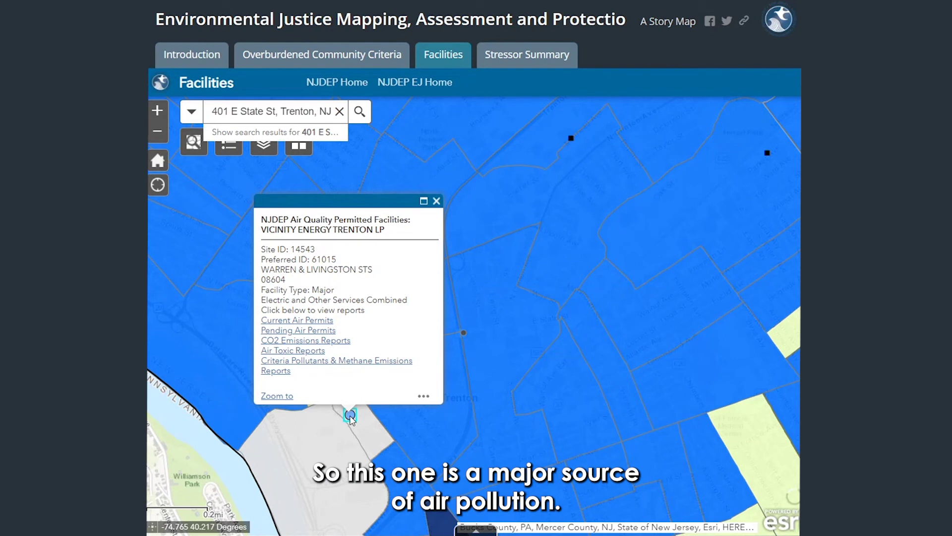
pyautogui.click(573, 139)
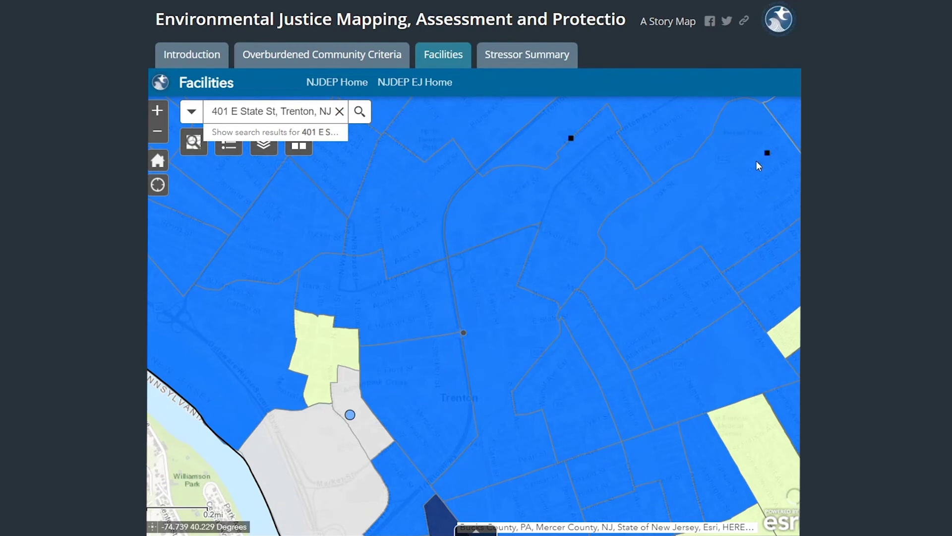
pyautogui.scroll(2, 758, 166)
pyautogui.scroll(-2, 777, 169)
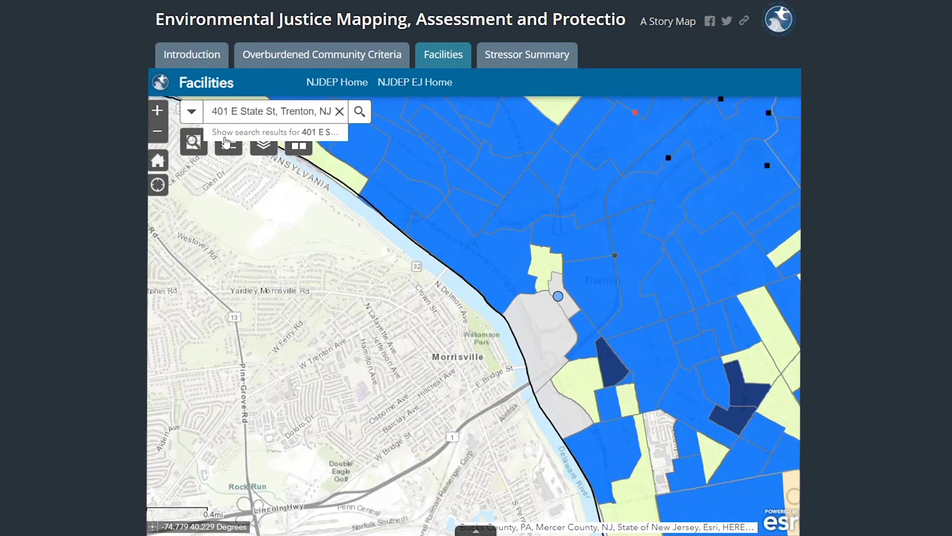
# - Look up in the Facilities legend which facility type the black square markers near the address represent
pyautogui.click(269, 149)
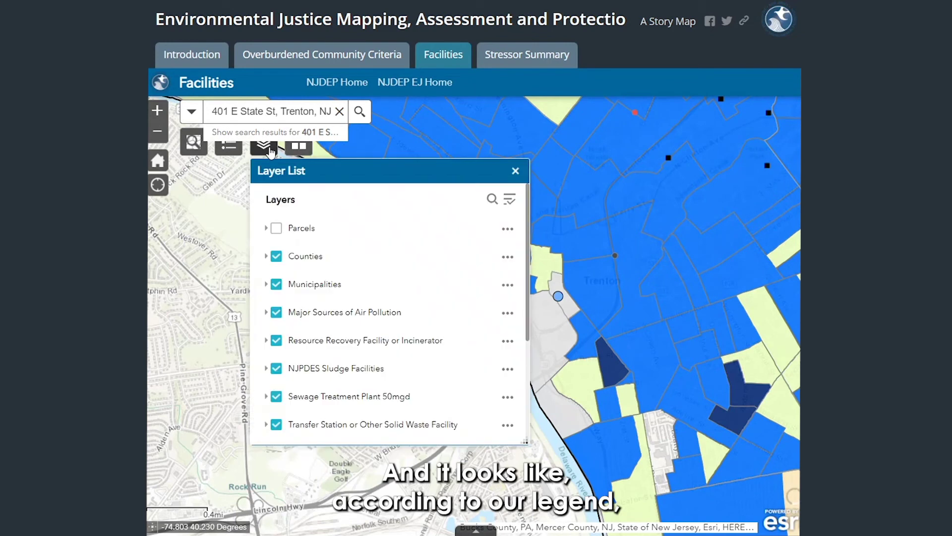
pyautogui.click(228, 146)
pyautogui.scroll(-8, 359, 345)
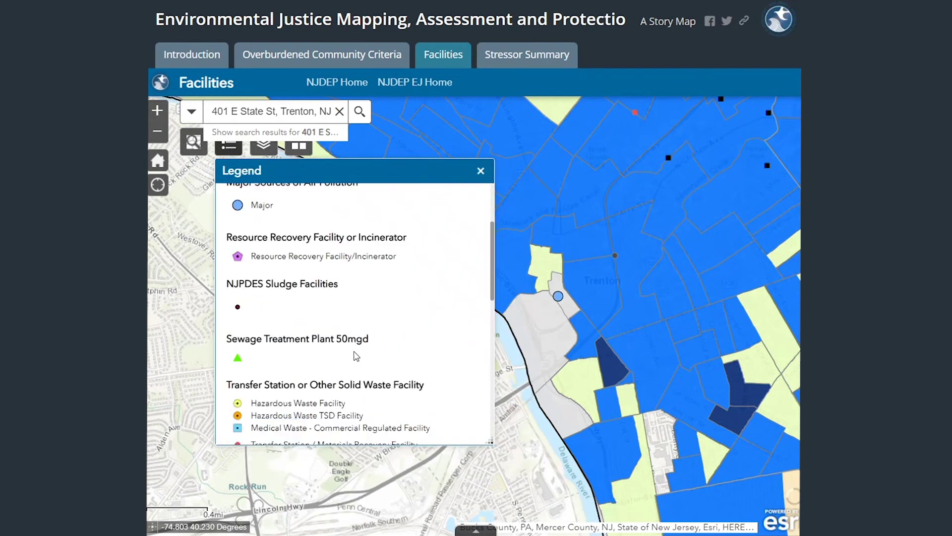
pyautogui.scroll(-2, 357, 356)
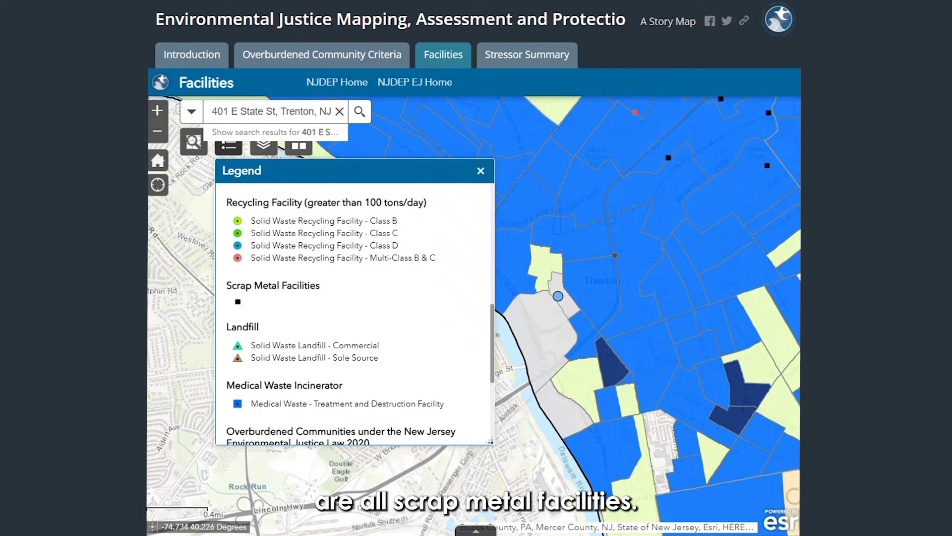
# - Go to the Stressor Summary map of the story map and dismiss its App State notice
pyautogui.click(521, 58)
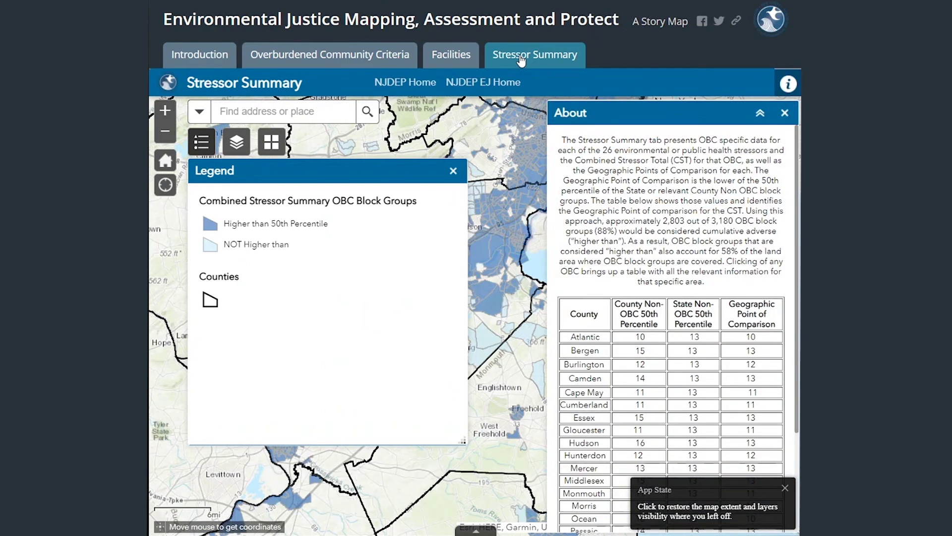
pyautogui.click(785, 489)
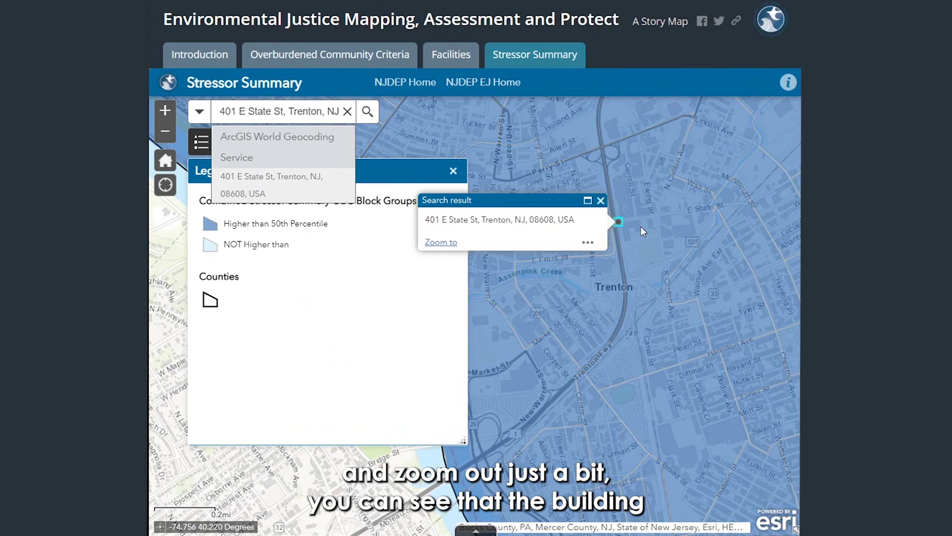
# - View the expanded Combined Stressor Summary of the block group at the searched Trenton address and examine its OBC Criteria value
pyautogui.scroll(-1, 642, 225)
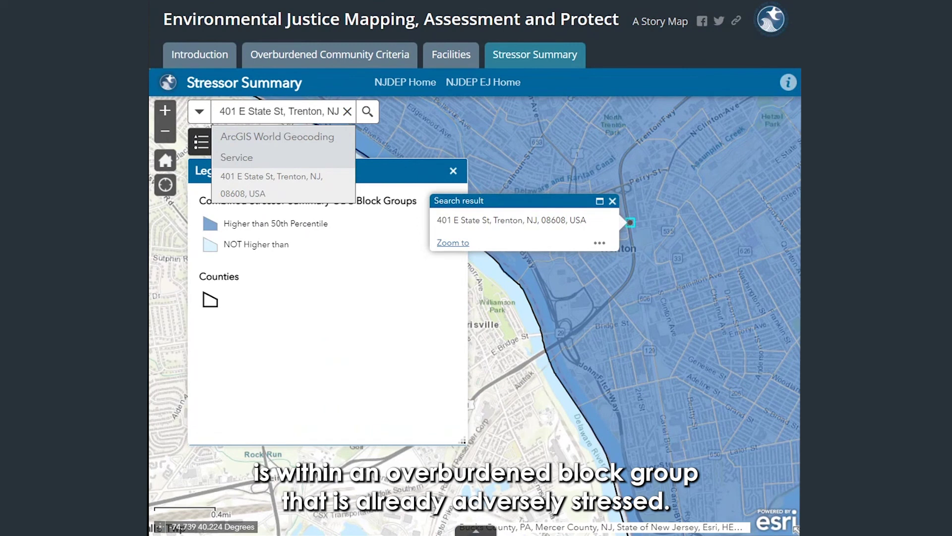
pyautogui.click(639, 217)
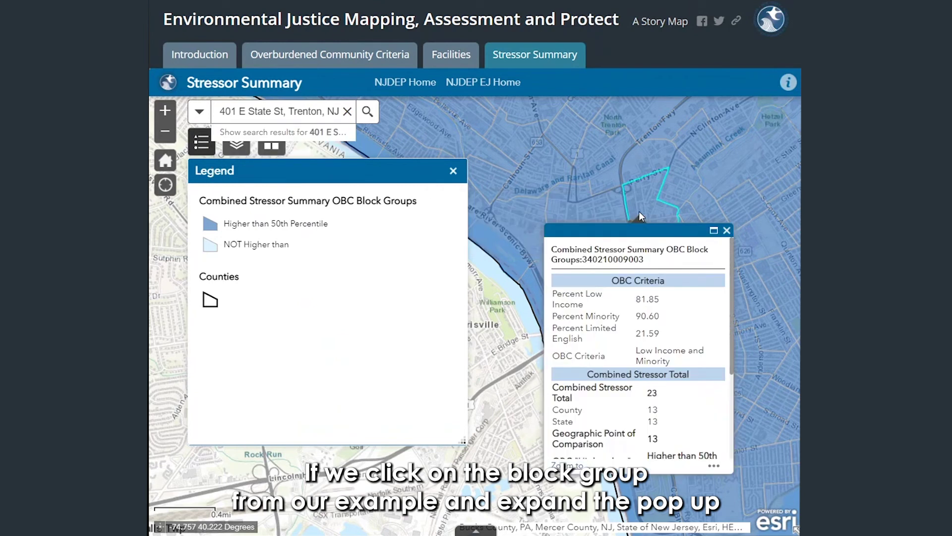
pyautogui.click(713, 232)
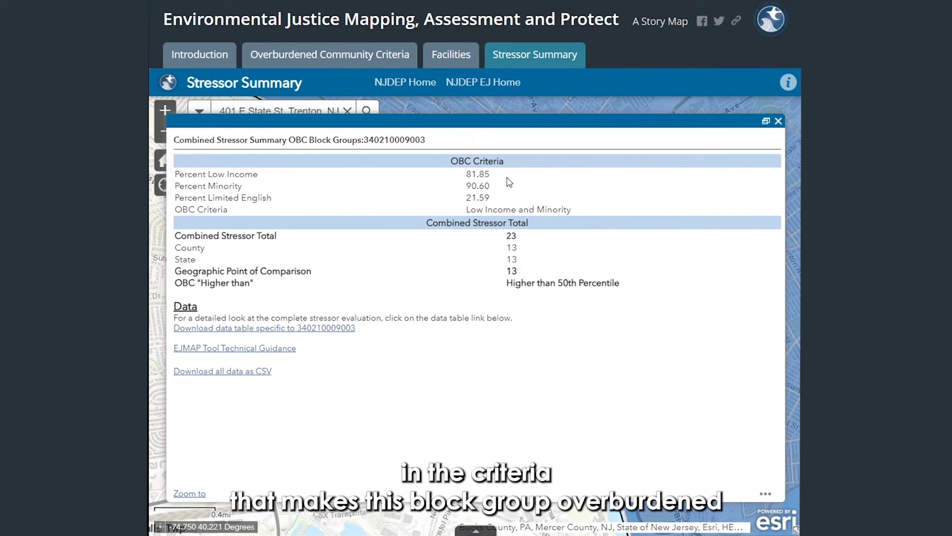
pyautogui.moveTo(606, 215); pyautogui.dragTo(461, 215)
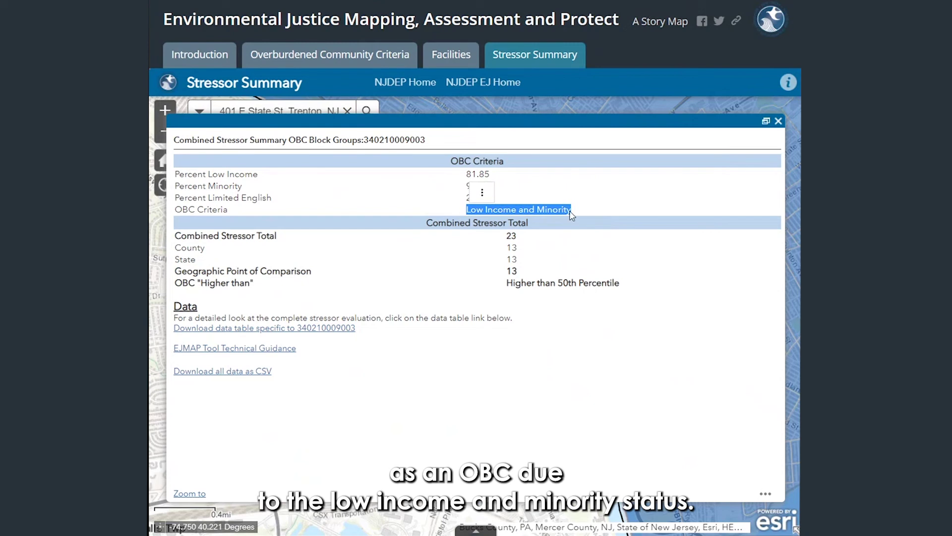
pyautogui.click(619, 212)
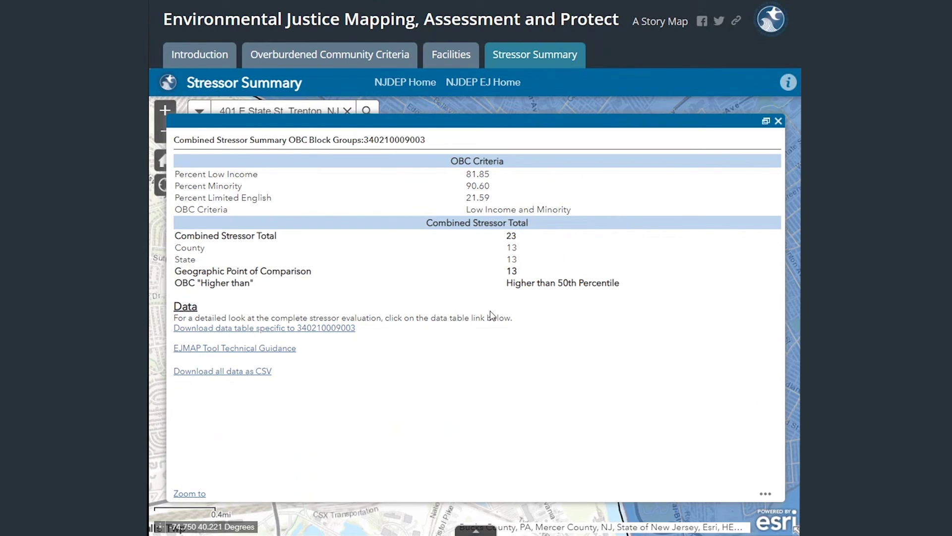
# - Open the data table PDF specific to the selected block group and enlarge it so all table columns fit in view
pyautogui.click(323, 329)
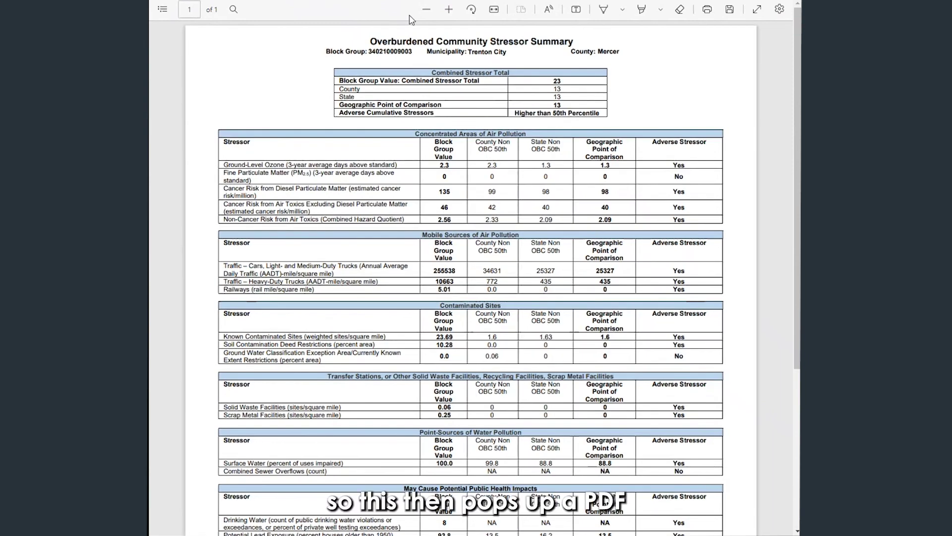
pyautogui.click(426, 9)
pyautogui.click(449, 9)
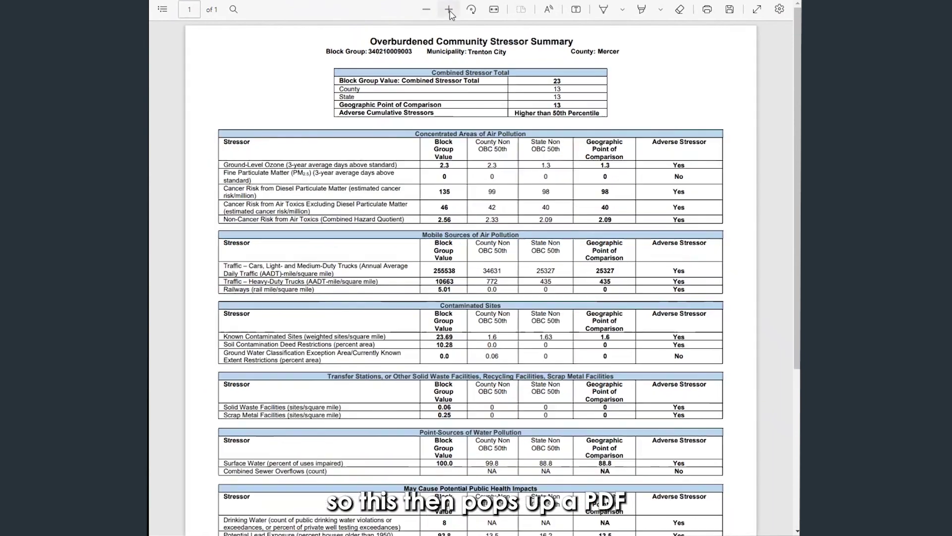
pyautogui.click(449, 10)
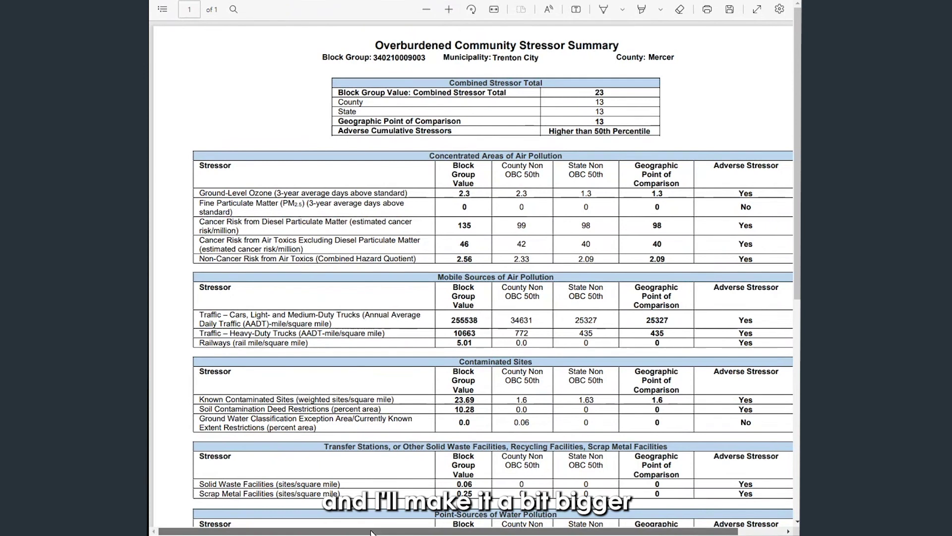
pyautogui.moveTo(371, 532); pyautogui.dragTo(391, 531)
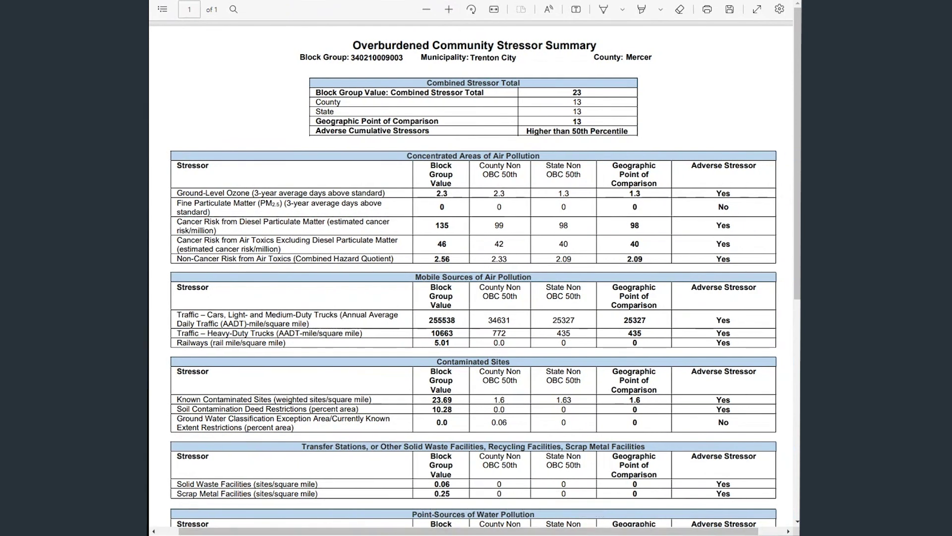
# - Highlight the Ground-Level Ozone stressor in the Concentrated Areas of Air Pollution table
pyautogui.moveTo(178, 193); pyautogui.dragTo(386, 193)
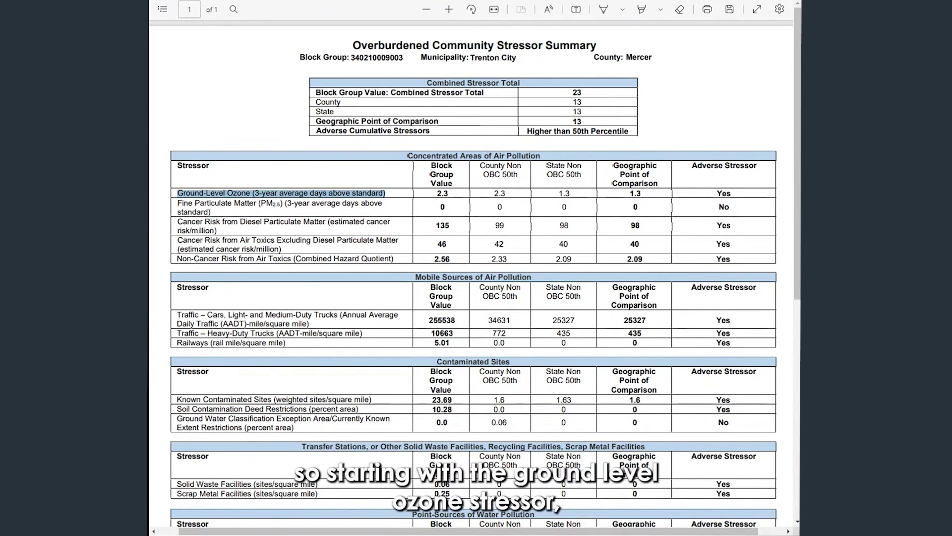